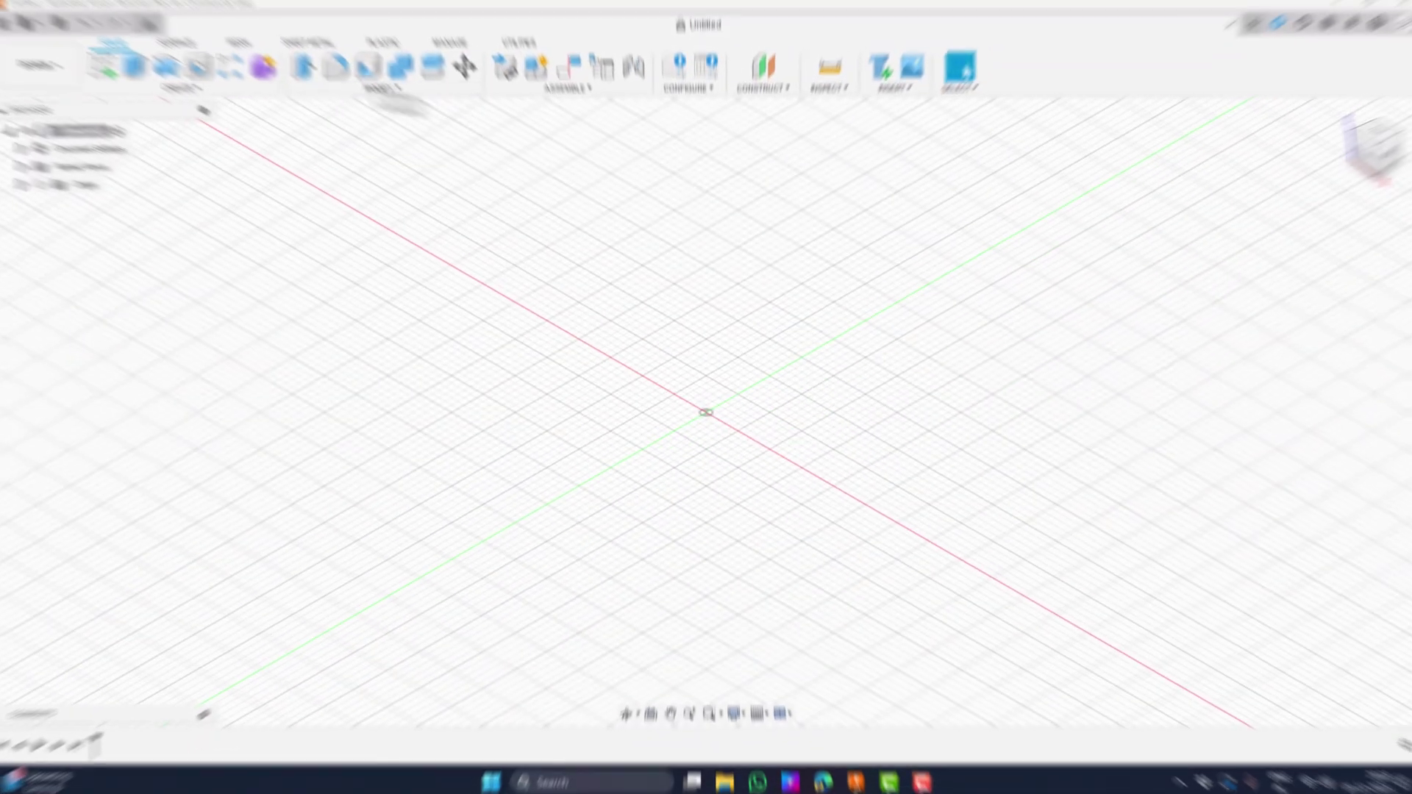
# Save the design as 'Day 5 - Mechanical Shape' in Default Project and begin a sketch on the ground plane
pyautogui.click(68, 29)
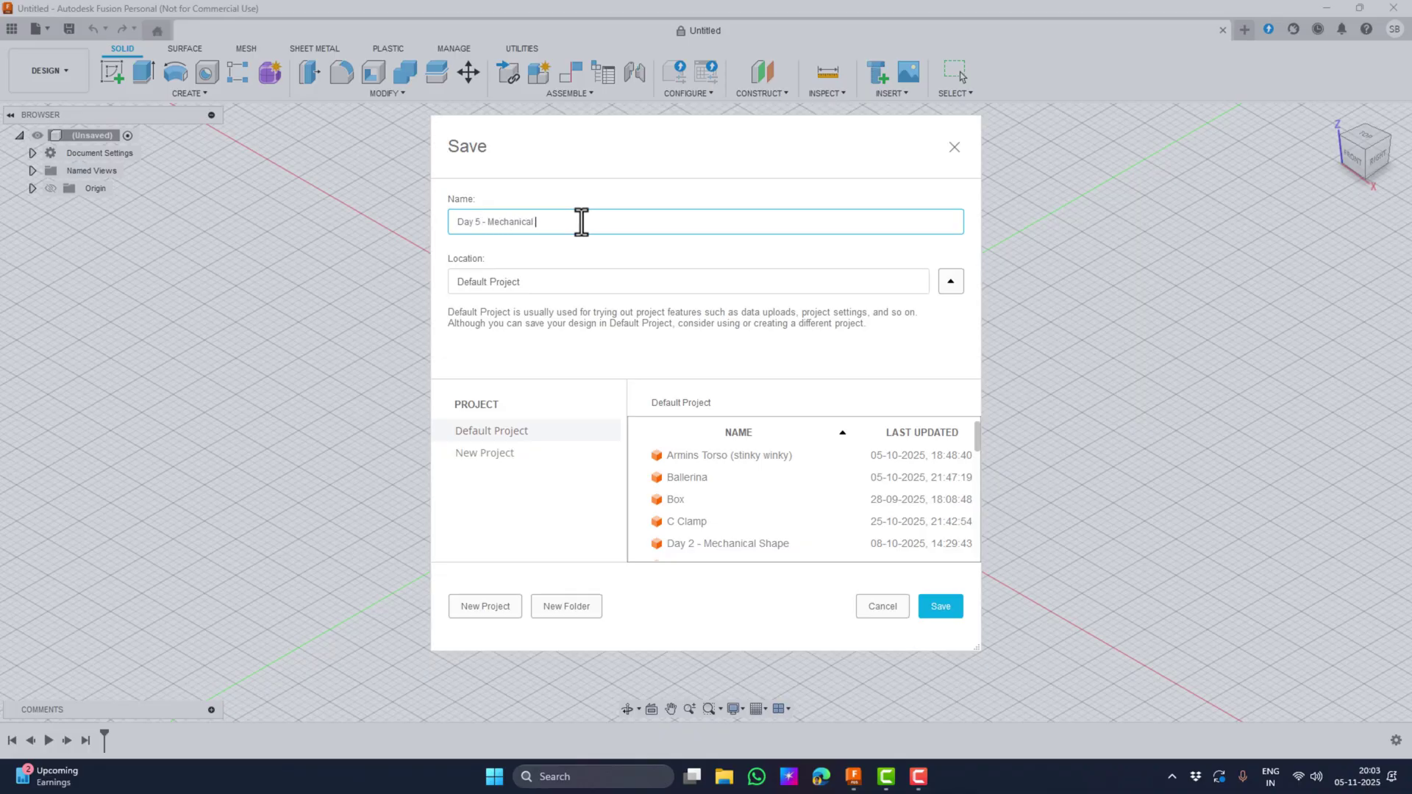
pyautogui.click(941, 606)
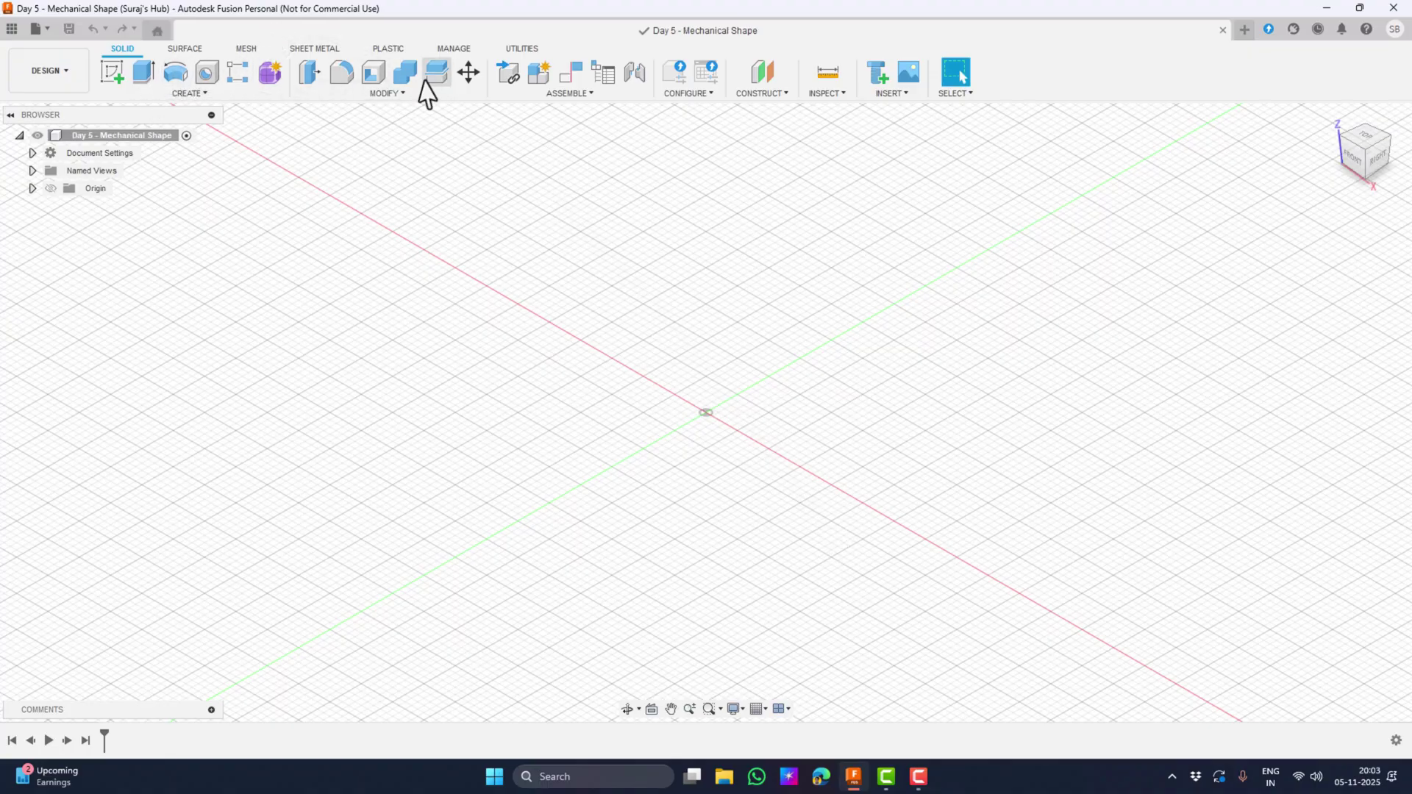
pyautogui.click(109, 72)
pyautogui.click(788, 417)
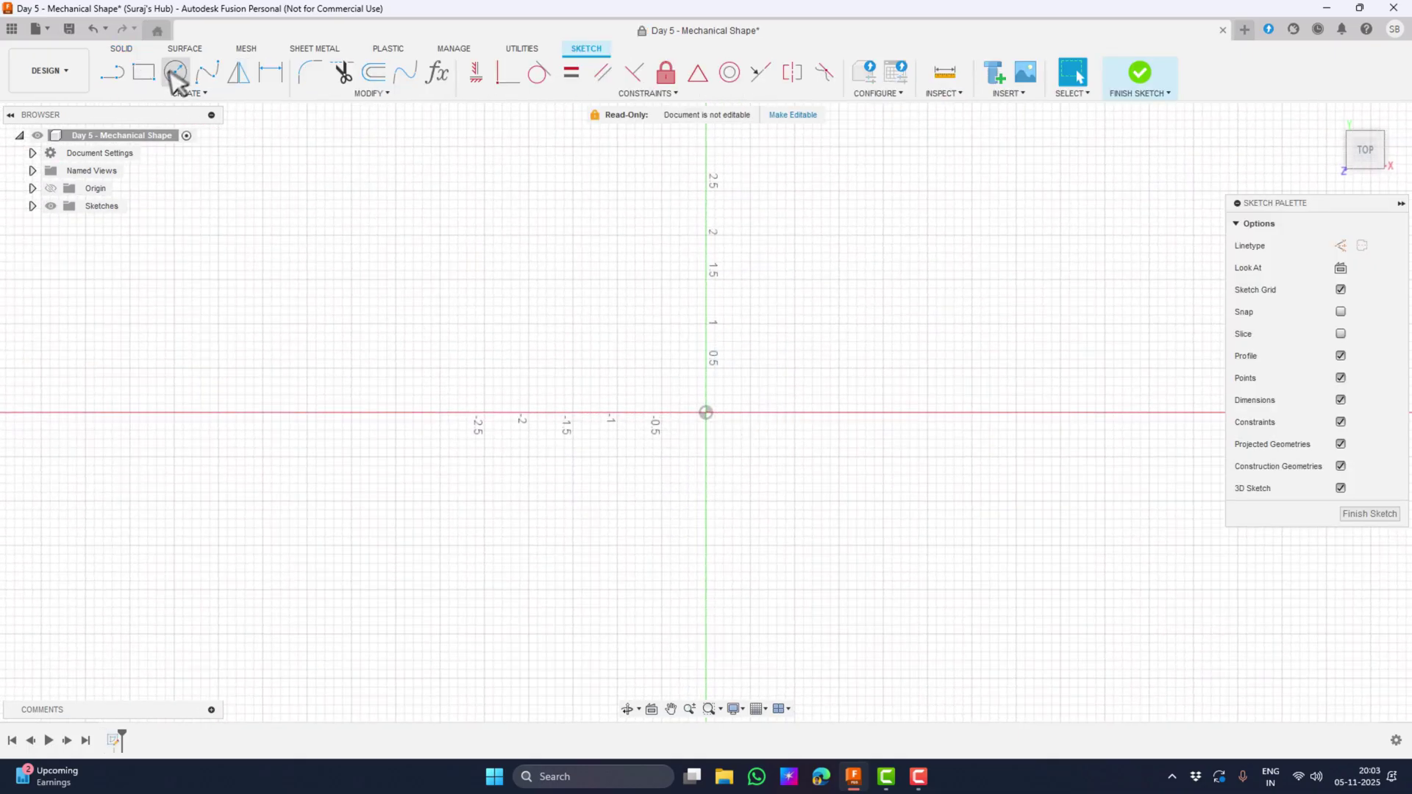
# Draw a 2 × 2 in center rectangle centred on the origin
pyautogui.click(146, 74)
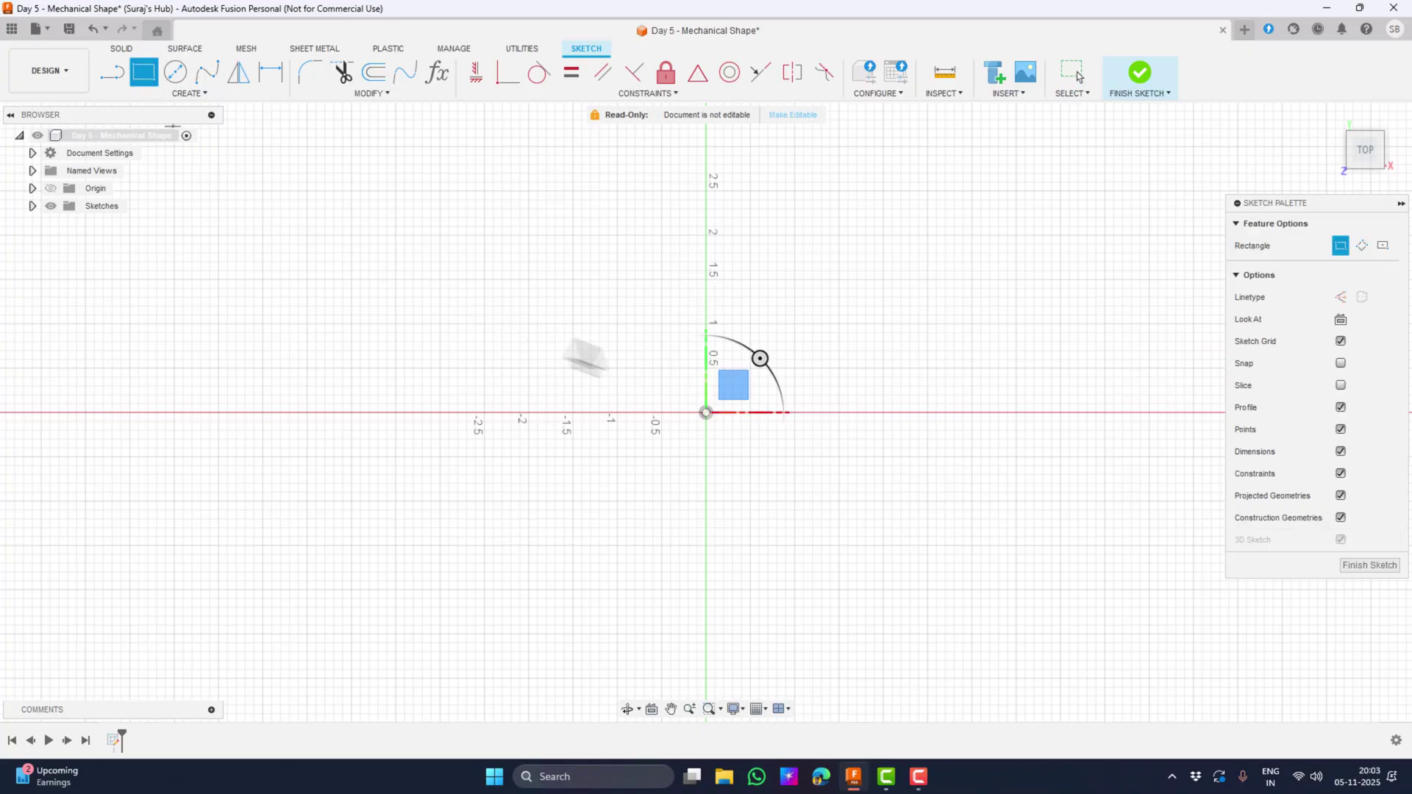
pyautogui.click(1383, 250)
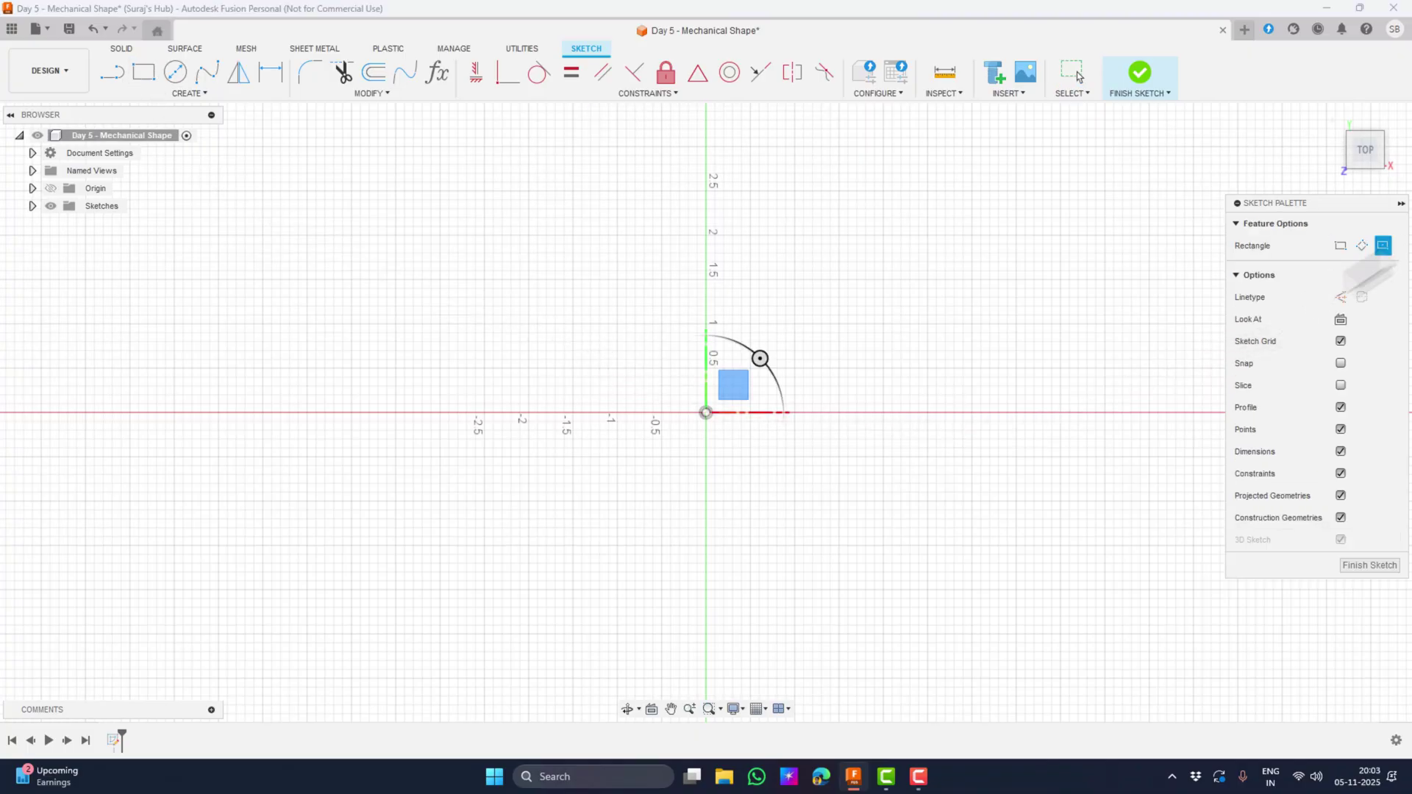
pyautogui.click(706, 414)
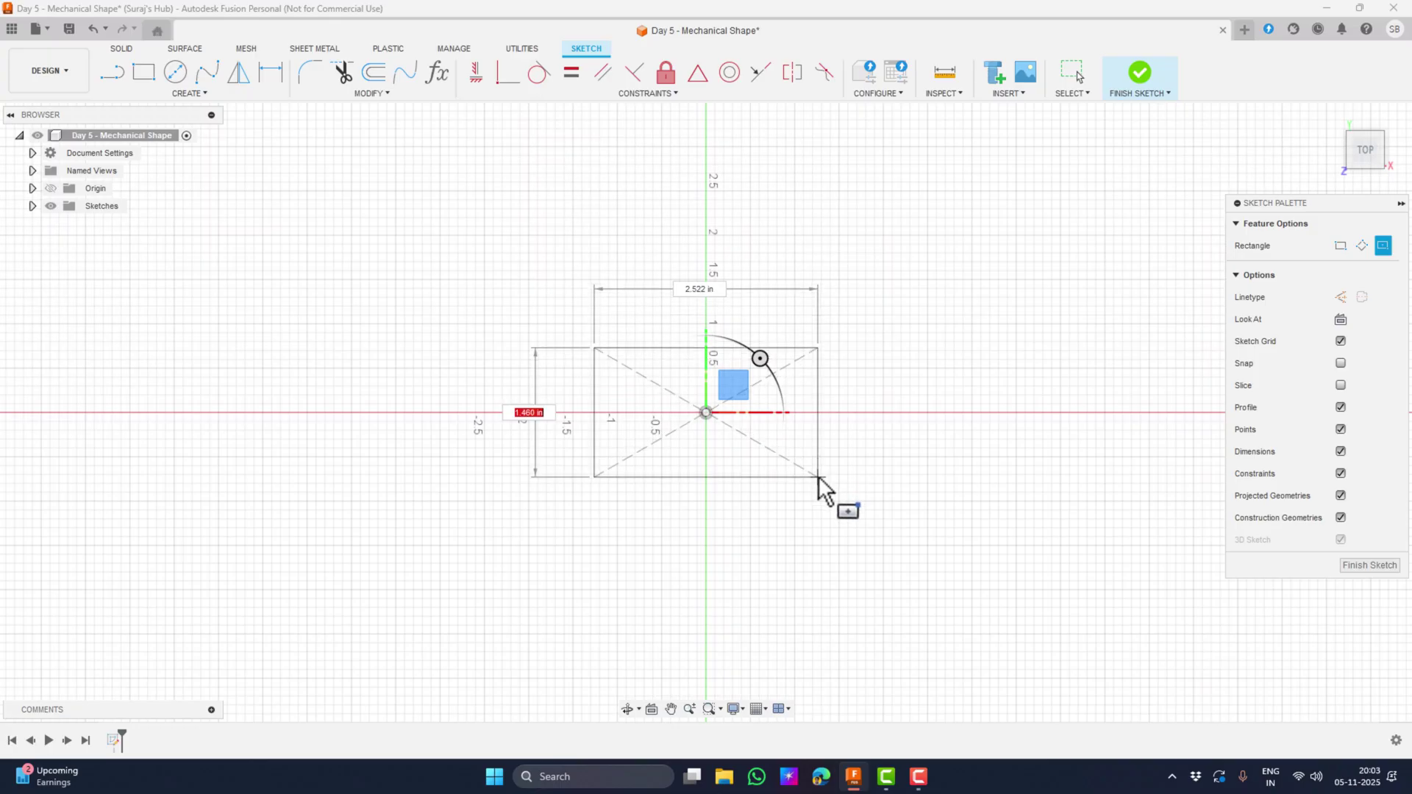
pyautogui.write('2')
pyautogui.press('Tab')
pyautogui.write('2')
pyautogui.press('Tab')
pyautogui.press('Return')
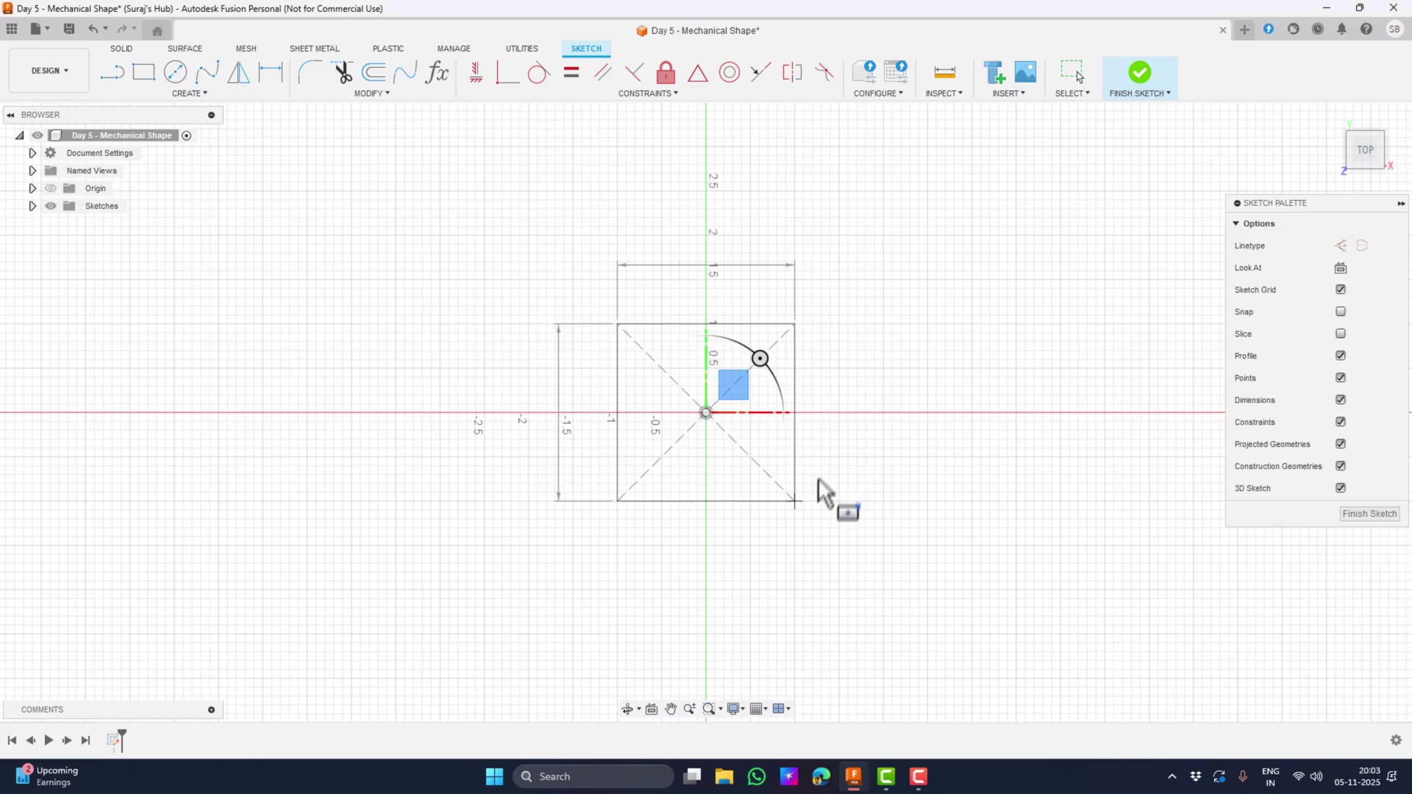
# Add a 1 in diameter circle centred on the origin
pyautogui.click(175, 72)
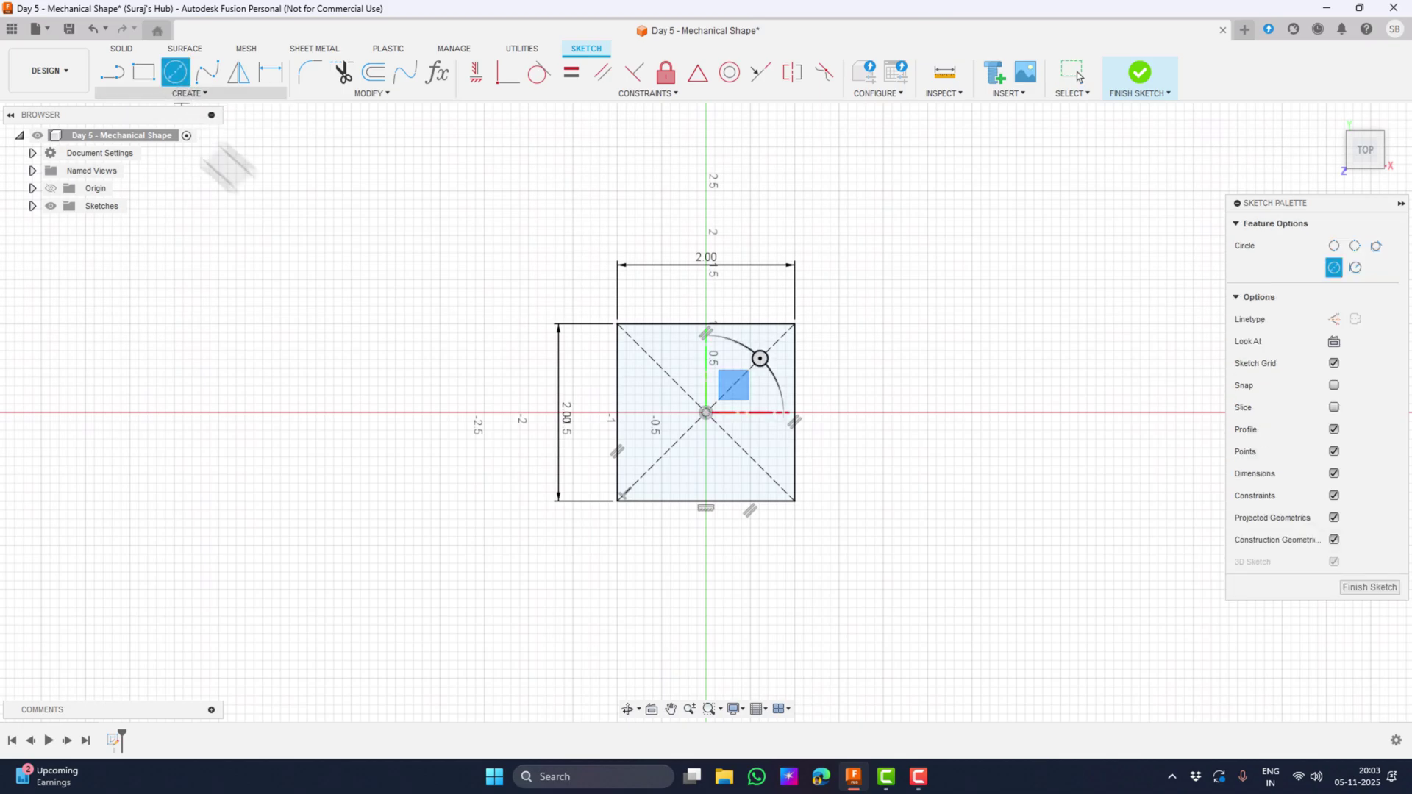
pyautogui.click(706, 412)
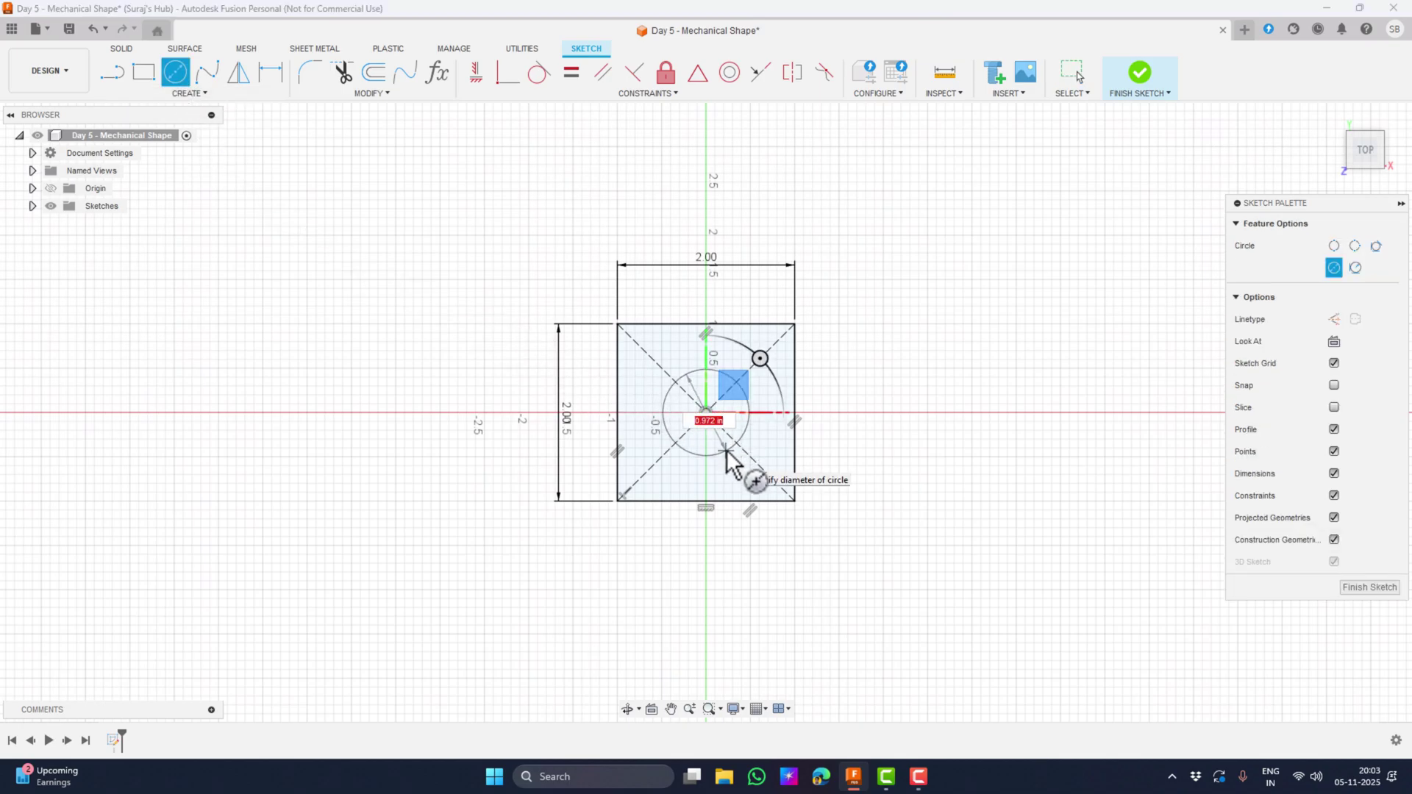
pyautogui.write('1')
pyautogui.press('Return')
pyautogui.press('Escape')
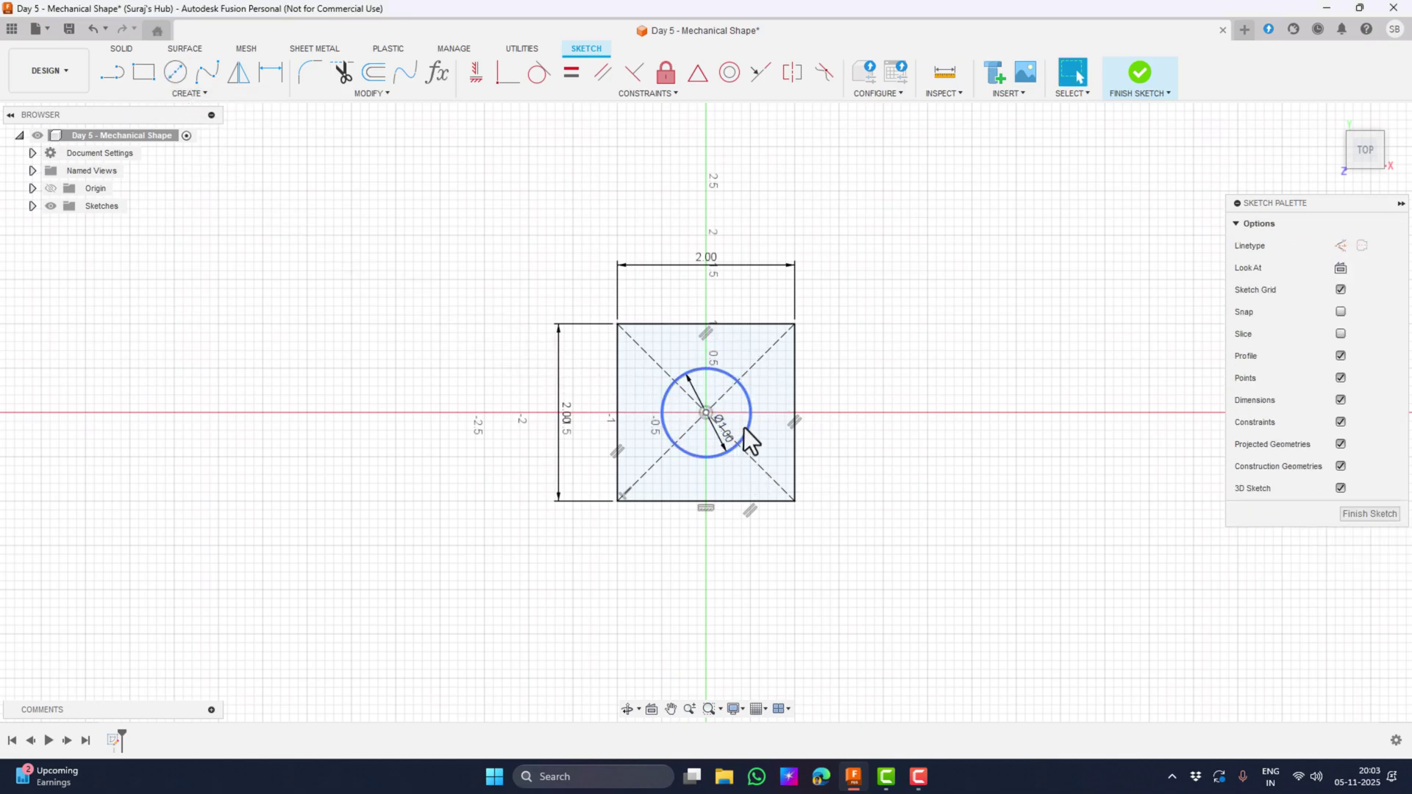
# Move the Ø1.00 and 2.00 dimensions clear of the geometry and finish the sketch
pyautogui.click(736, 443)
pyautogui.moveTo(724, 438); pyautogui.dragTo(919, 405)
pyautogui.moveTo(568, 434); pyautogui.dragTo(512, 434)
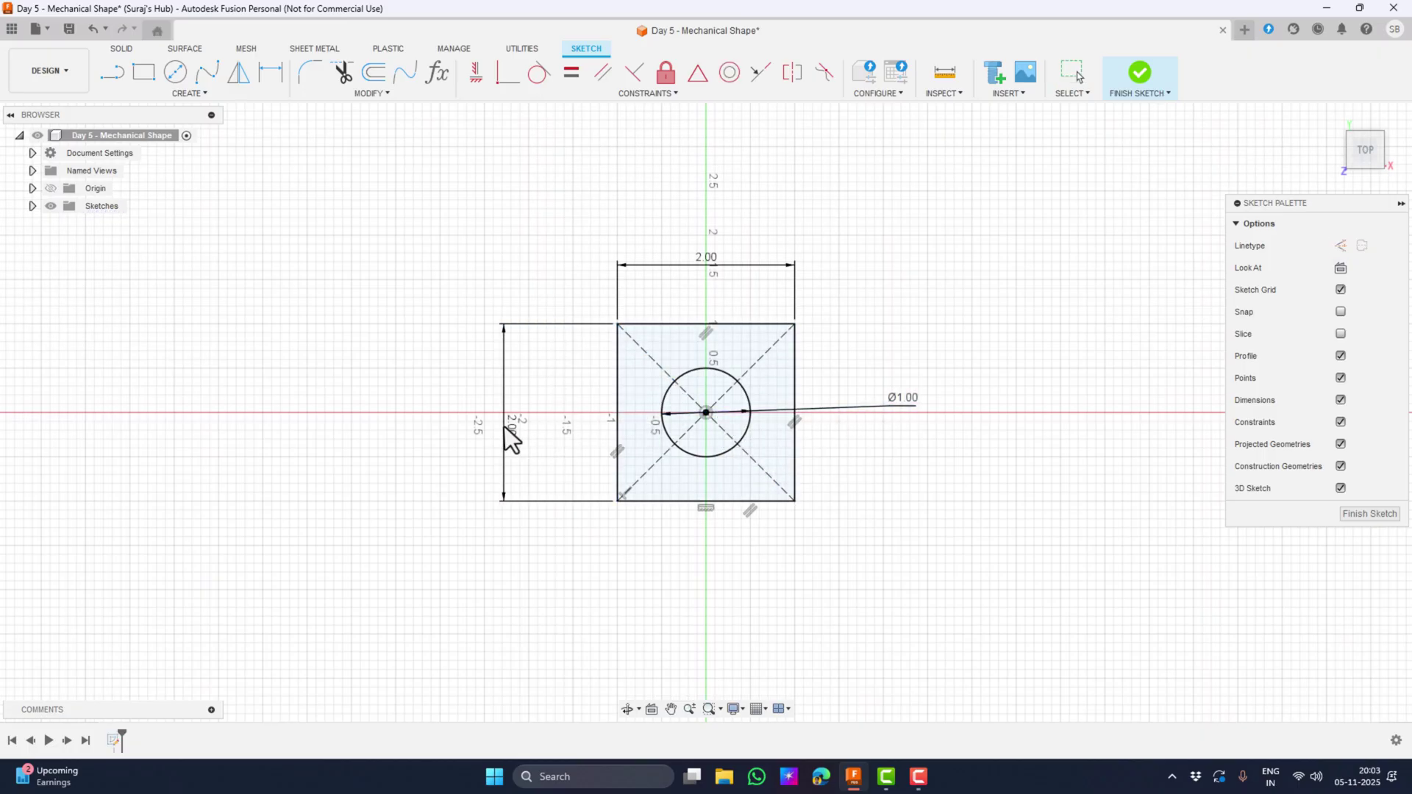
pyautogui.click(1141, 73)
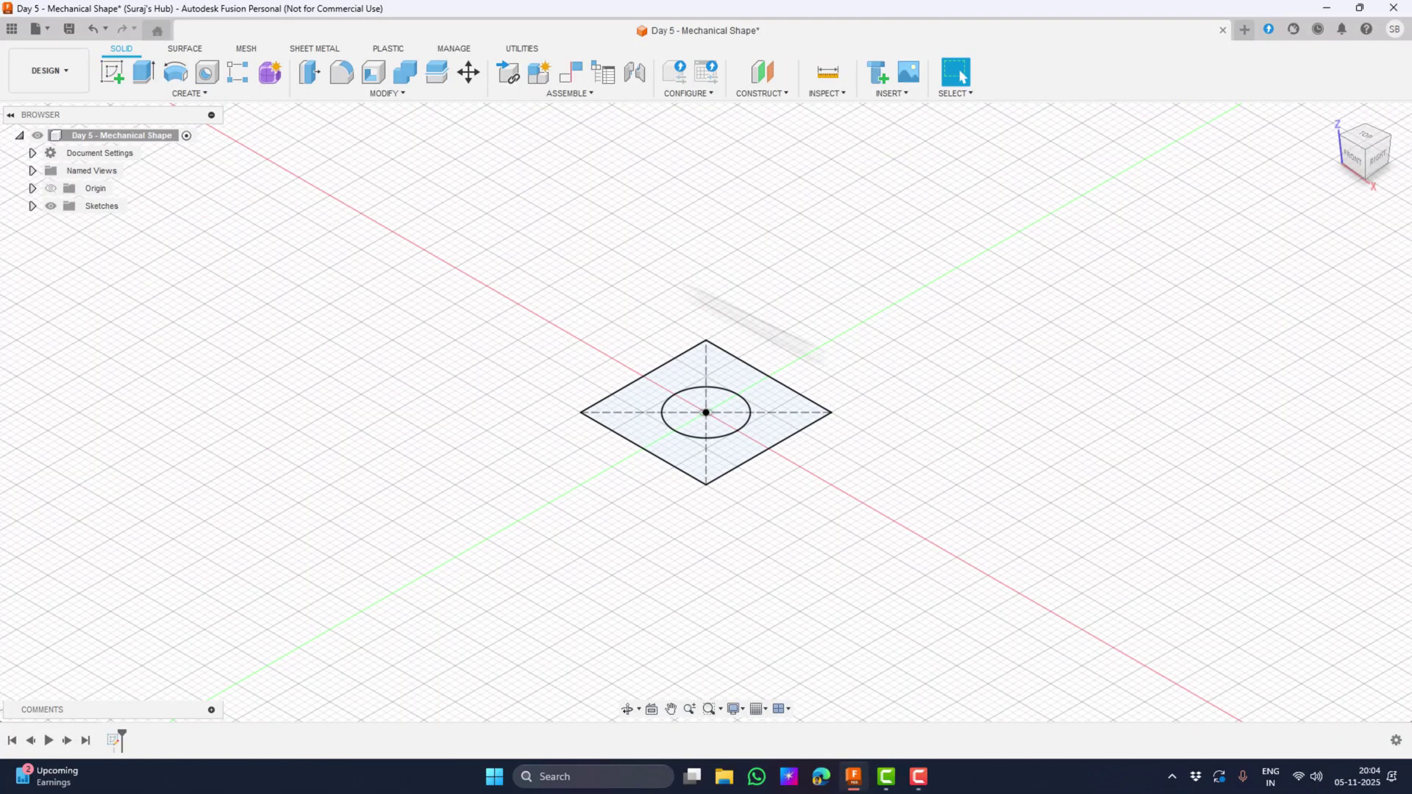
# Extrude the square profile around the circle 0.5 in into a block with a through hole
pyautogui.click(145, 73)
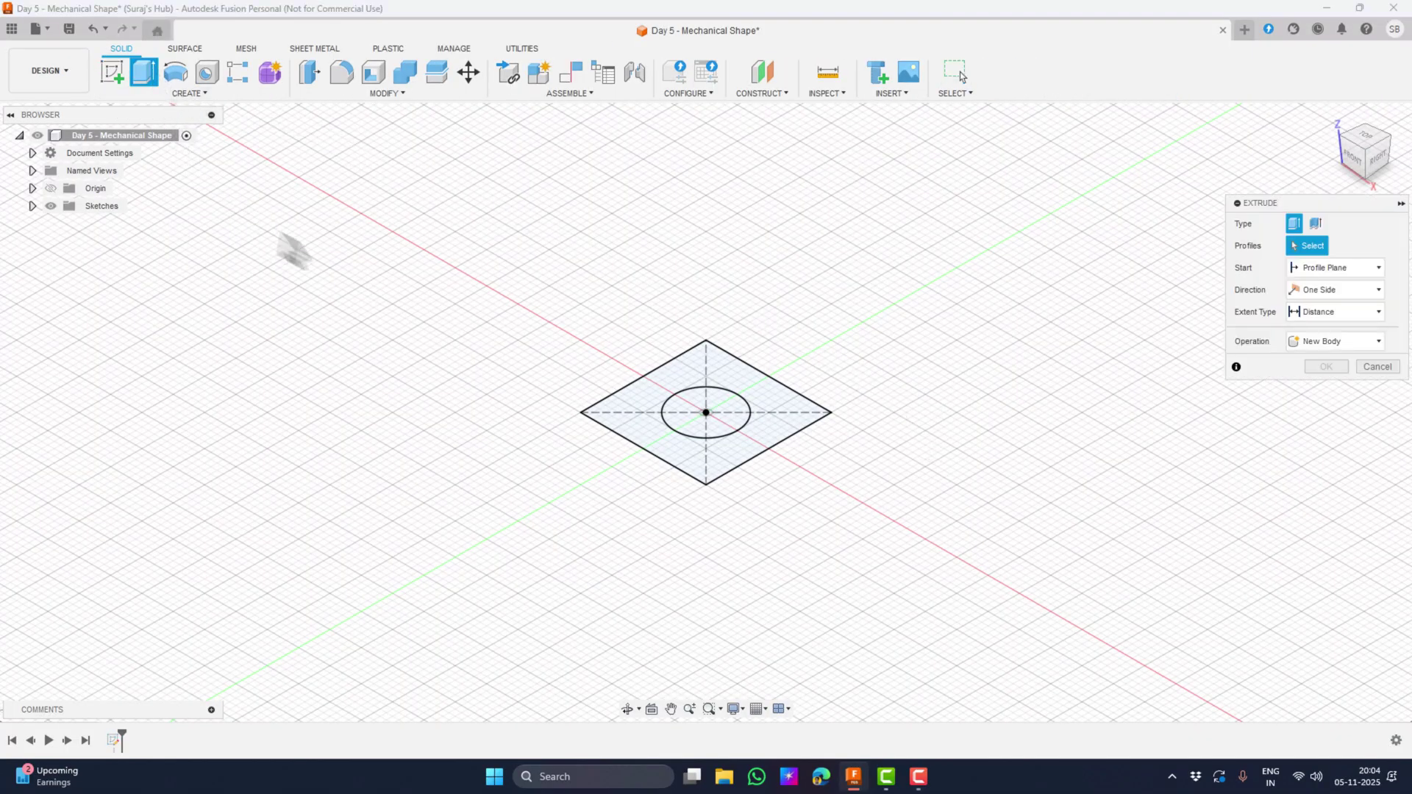
pyautogui.click(722, 381)
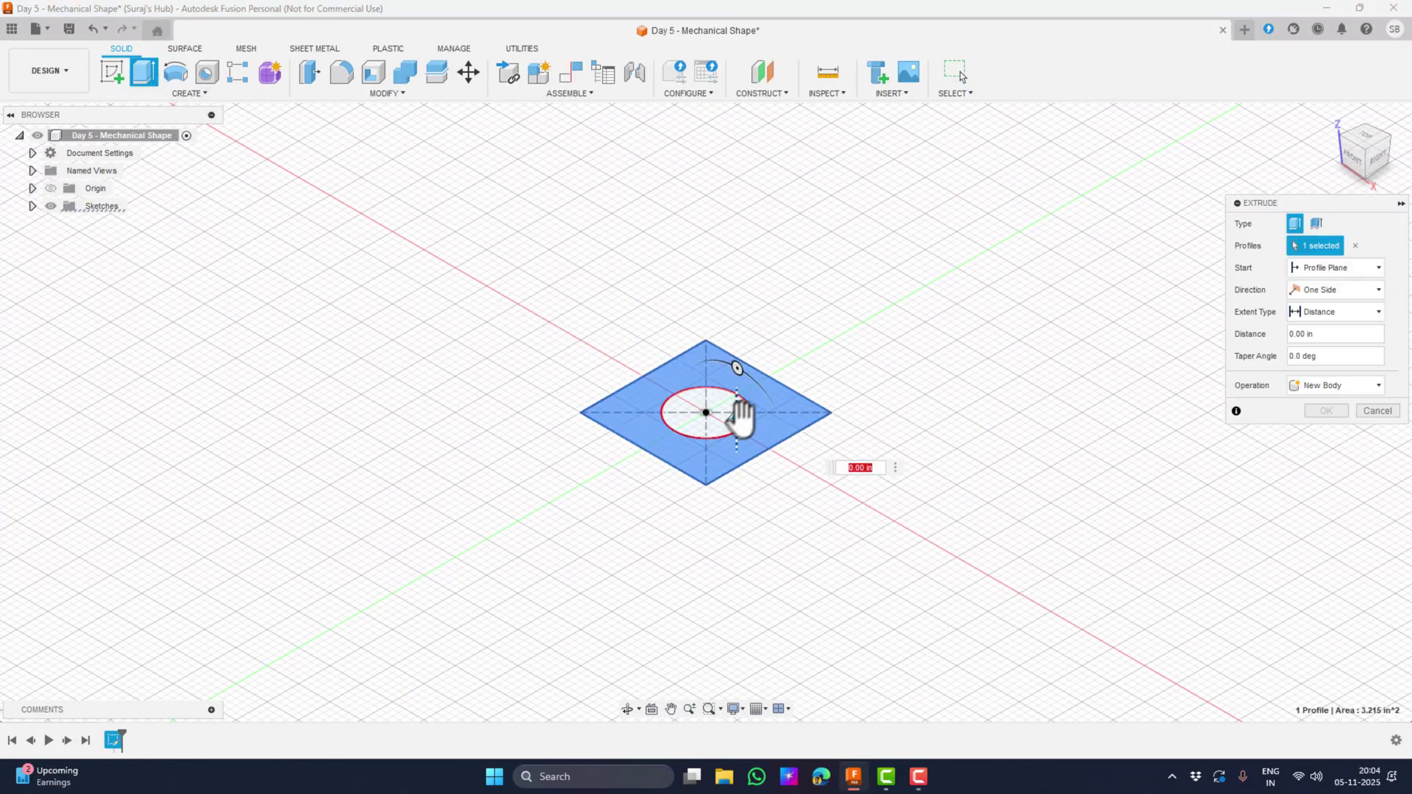
pyautogui.moveTo(734, 409); pyautogui.dragTo(737, 387)
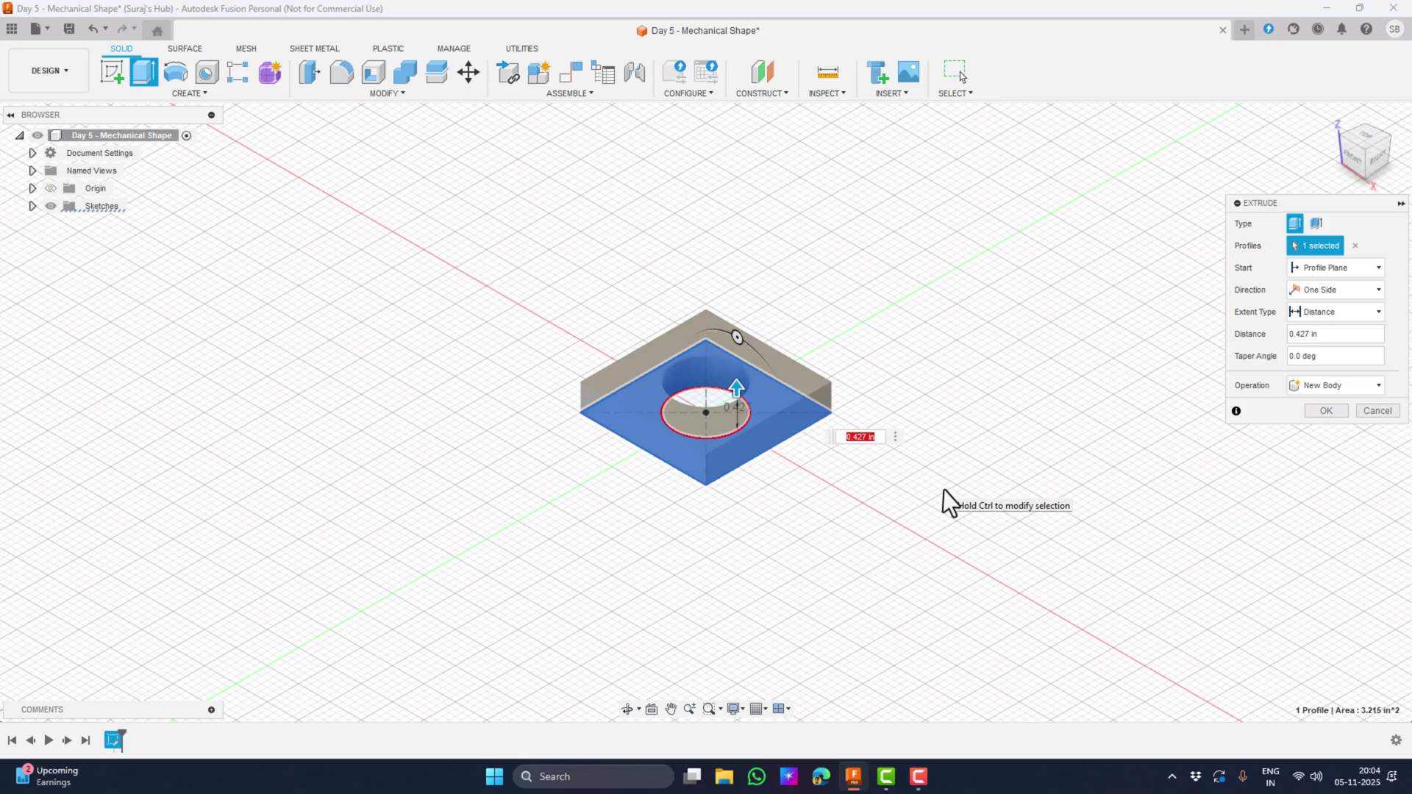
pyautogui.write('0.5')
pyautogui.press('Return')
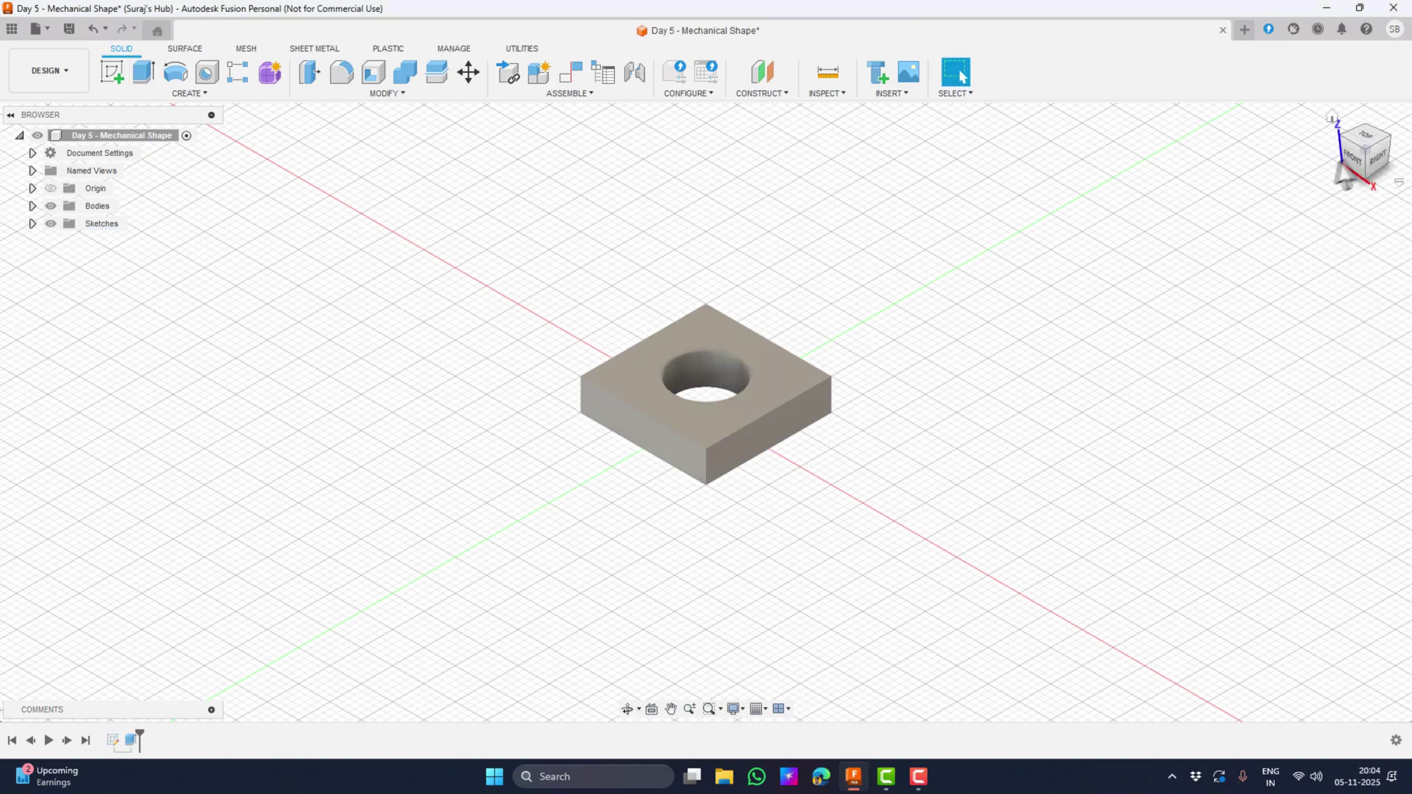
pyautogui.keyDown('shift'); pyautogui.moveTo(725, 570); pyautogui.dragTo(845, 541, button='middle'); pyautogui.keyUp('shift')
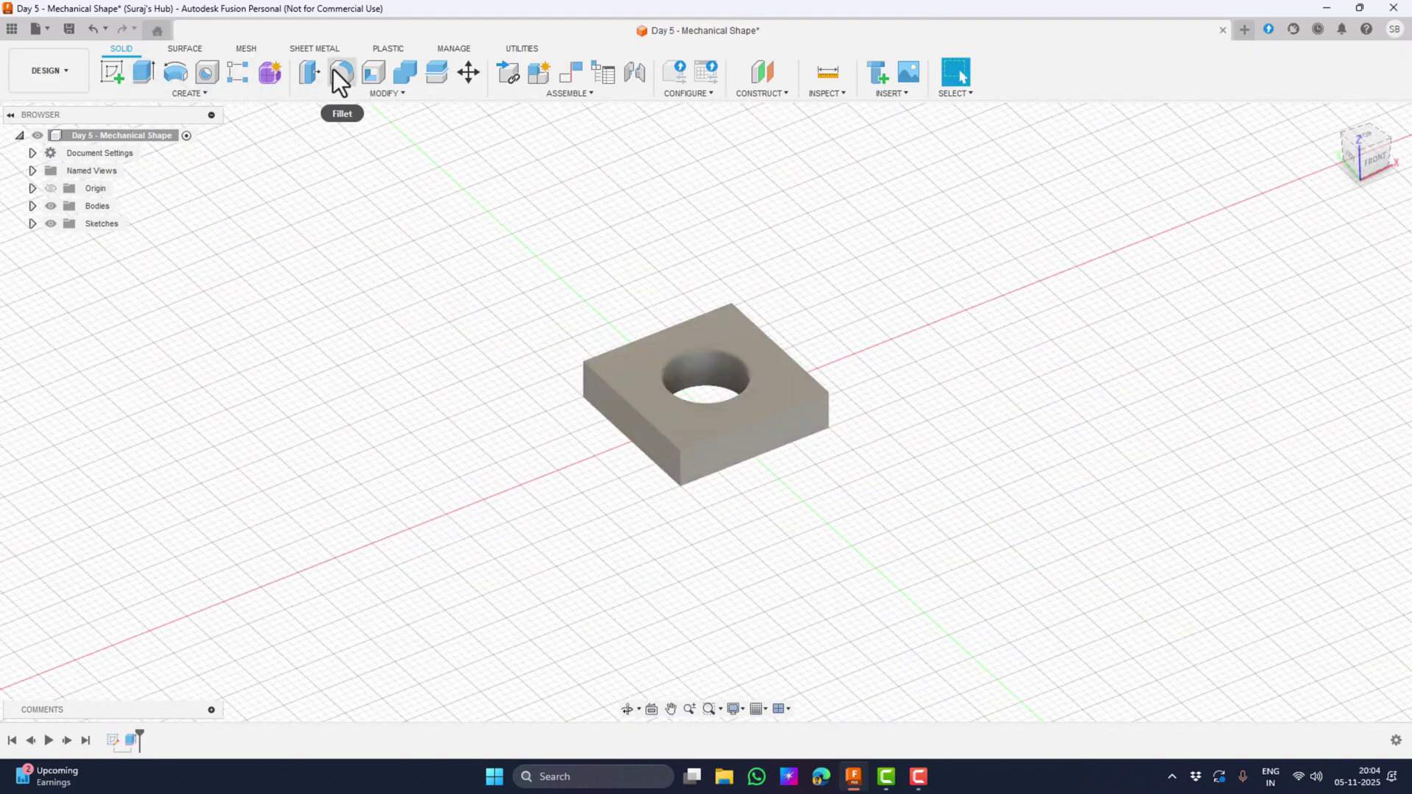
pyautogui.click(341, 74)
# Fillet the block's left end face with a 1 in radius to round it into a D shape
pyautogui.click(674, 460)
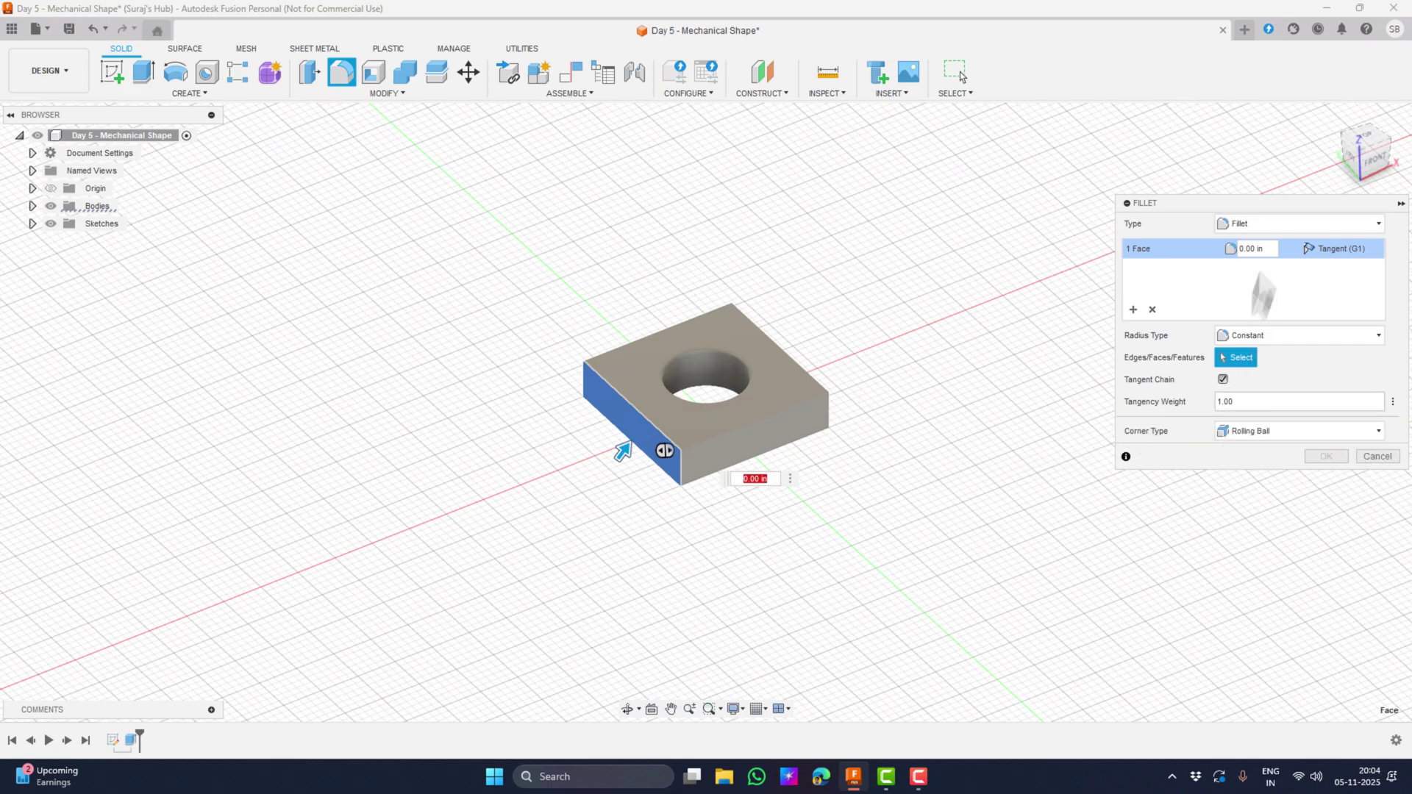
pyautogui.click(1254, 248)
pyautogui.write('1')
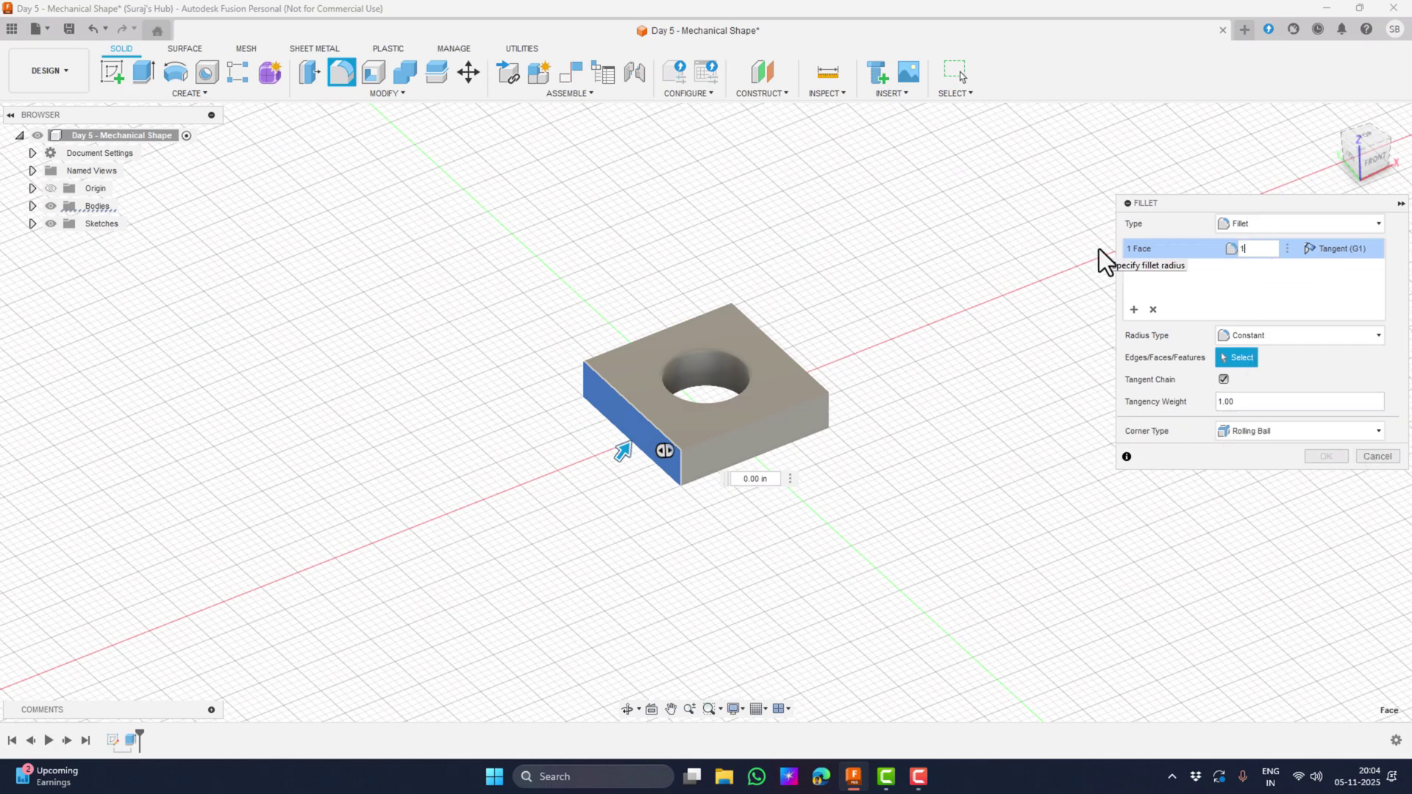
pyautogui.press('Return')
pyautogui.keyDown('shift'); pyautogui.moveTo(912, 508); pyautogui.dragTo(901, 525, button='middle'); pyautogui.keyUp('shift')
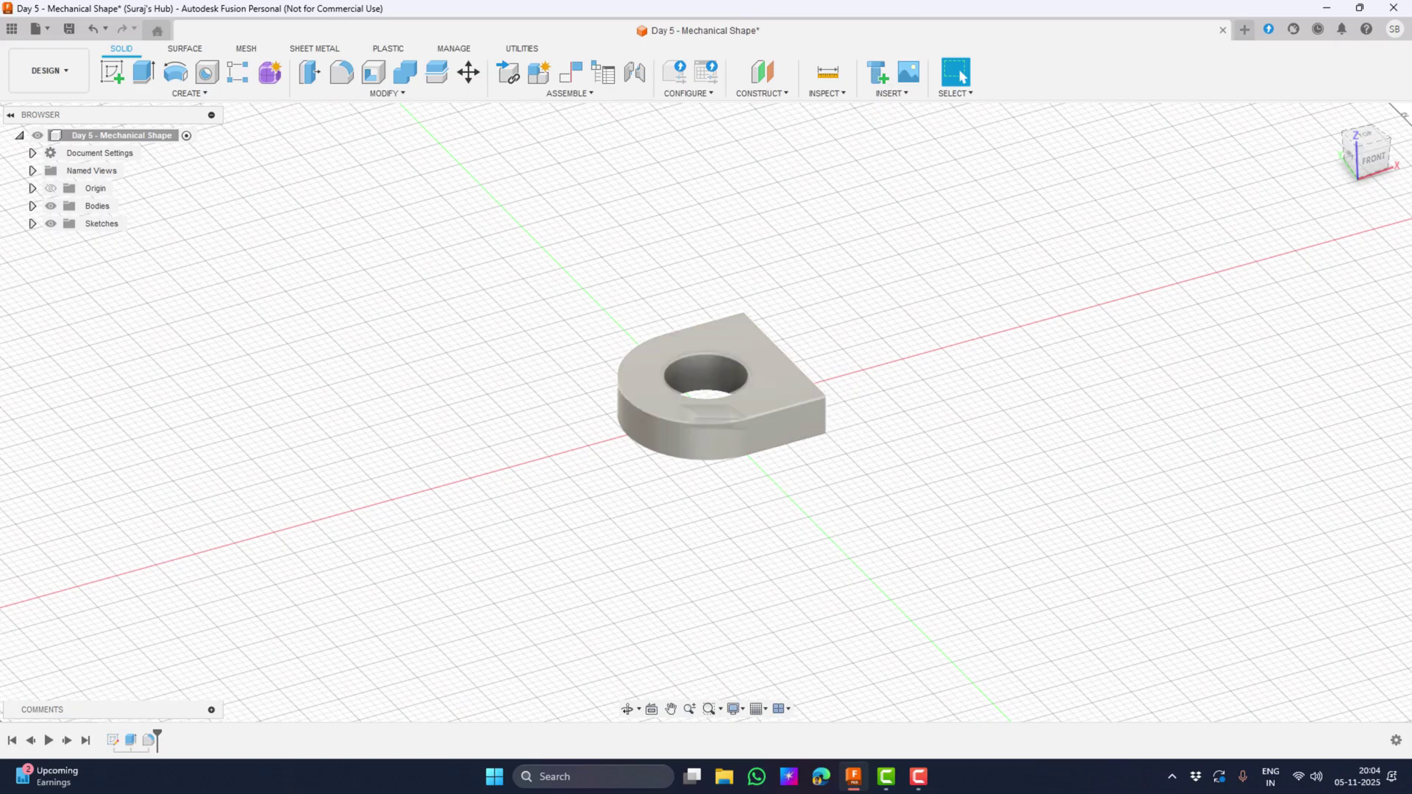
pyautogui.click(365, 93)
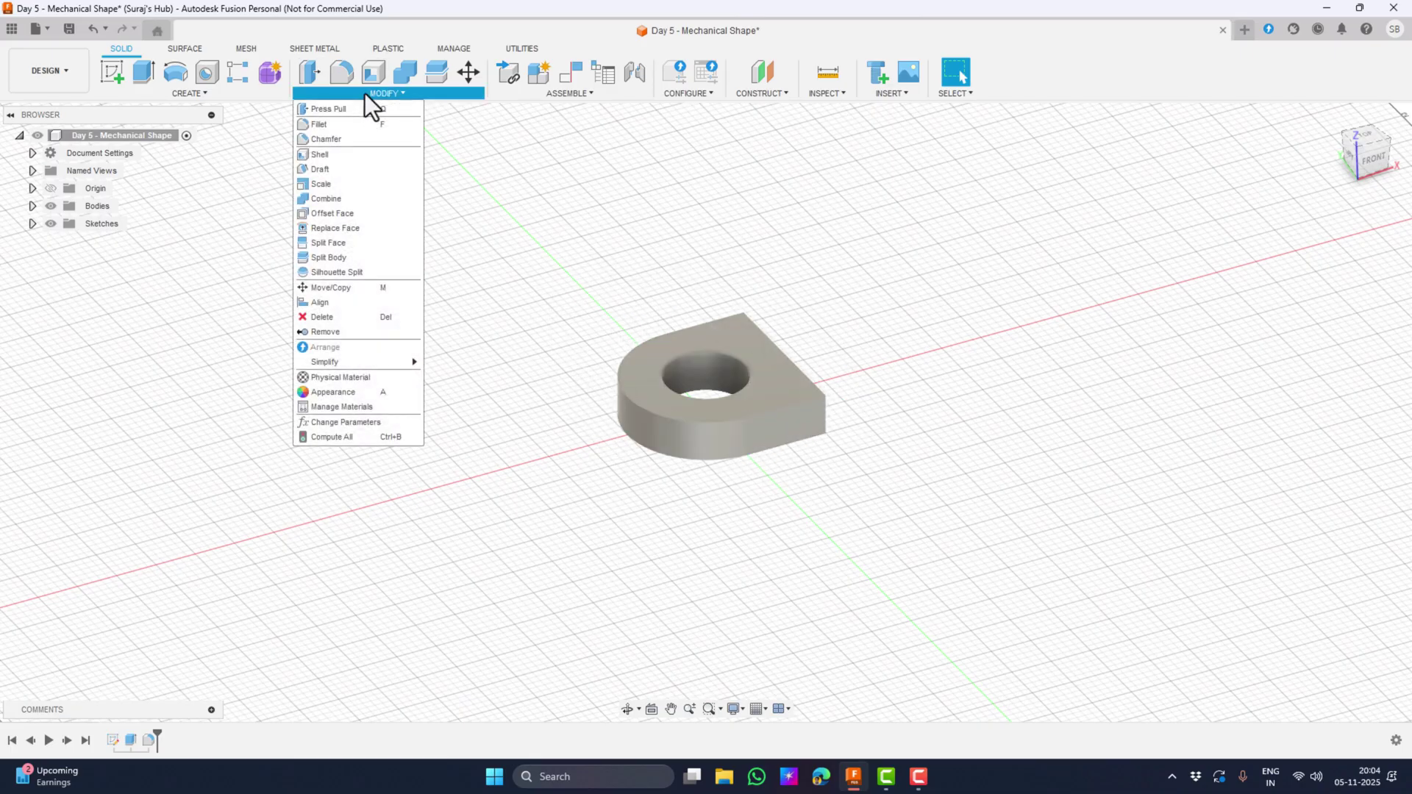
# Chamfer the hole's top and bottom edges with a 0.05 in equal distance
pyautogui.click(324, 139)
pyautogui.click(697, 369)
pyautogui.keyDown('shift'); pyautogui.moveTo(819, 583); pyautogui.dragTo(801, 479, button='middle'); pyautogui.keyUp('shift')
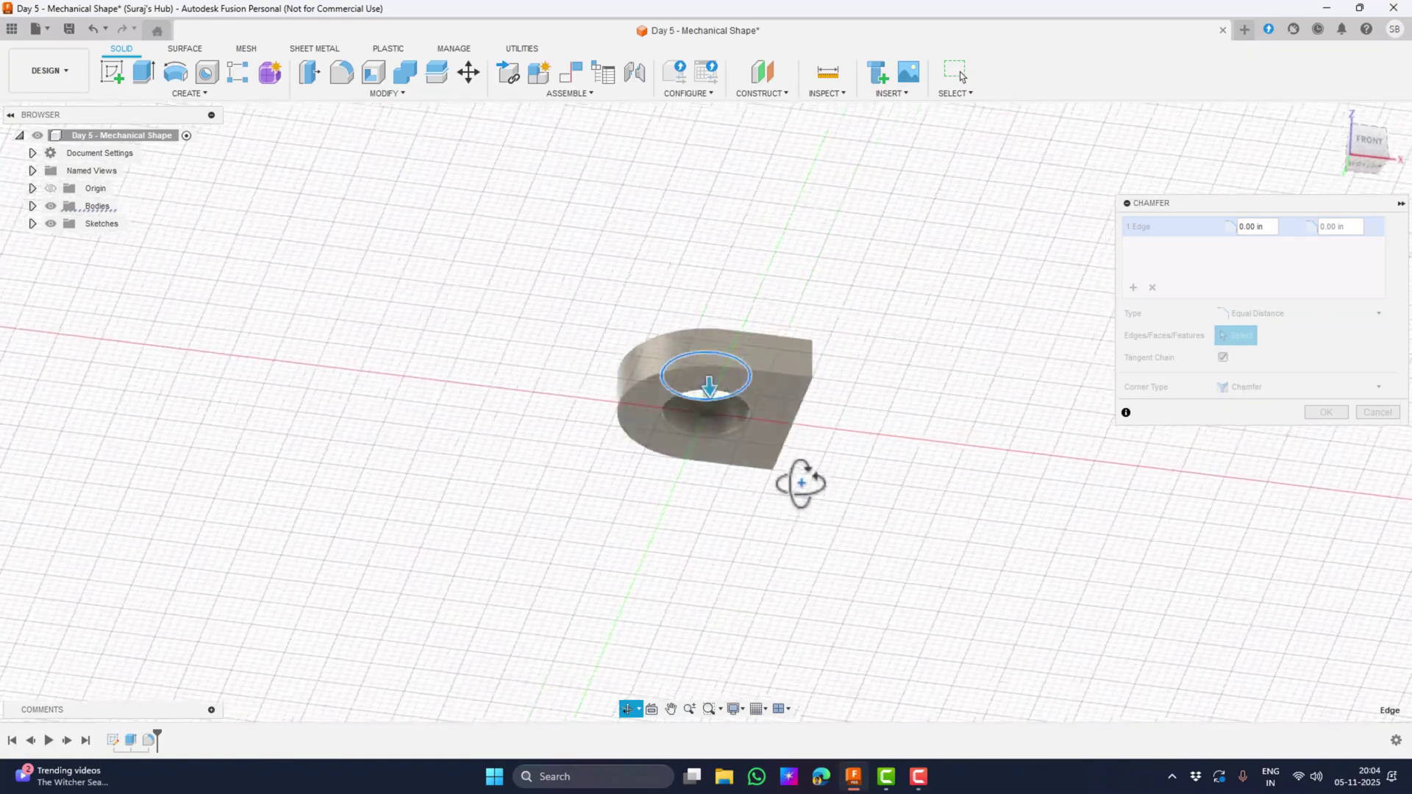
pyautogui.click(748, 412)
pyautogui.keyDown('shift'); pyautogui.moveTo(883, 346); pyautogui.dragTo(860, 427, button='middle'); pyautogui.keyUp('shift')
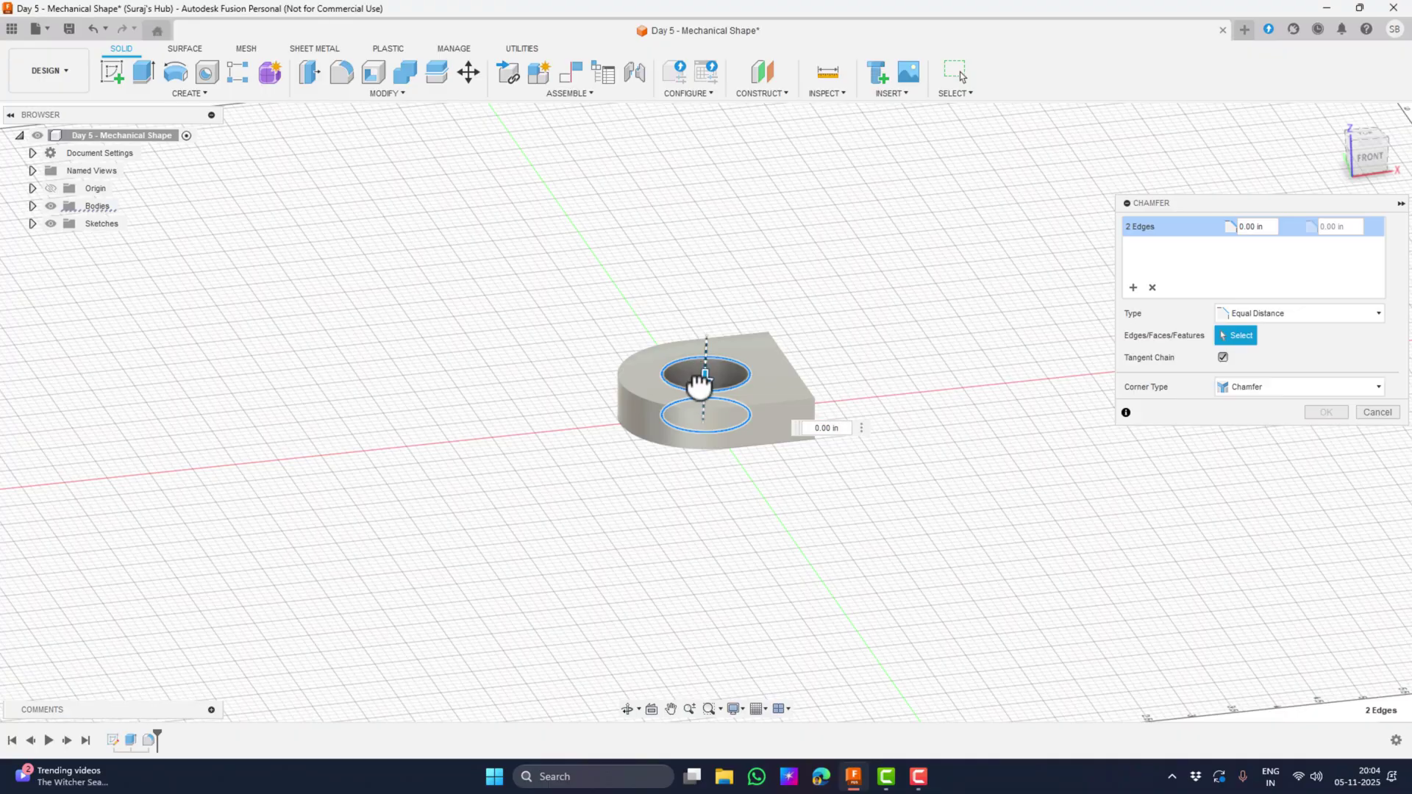
pyautogui.moveTo(699, 380); pyautogui.dragTo(698, 385)
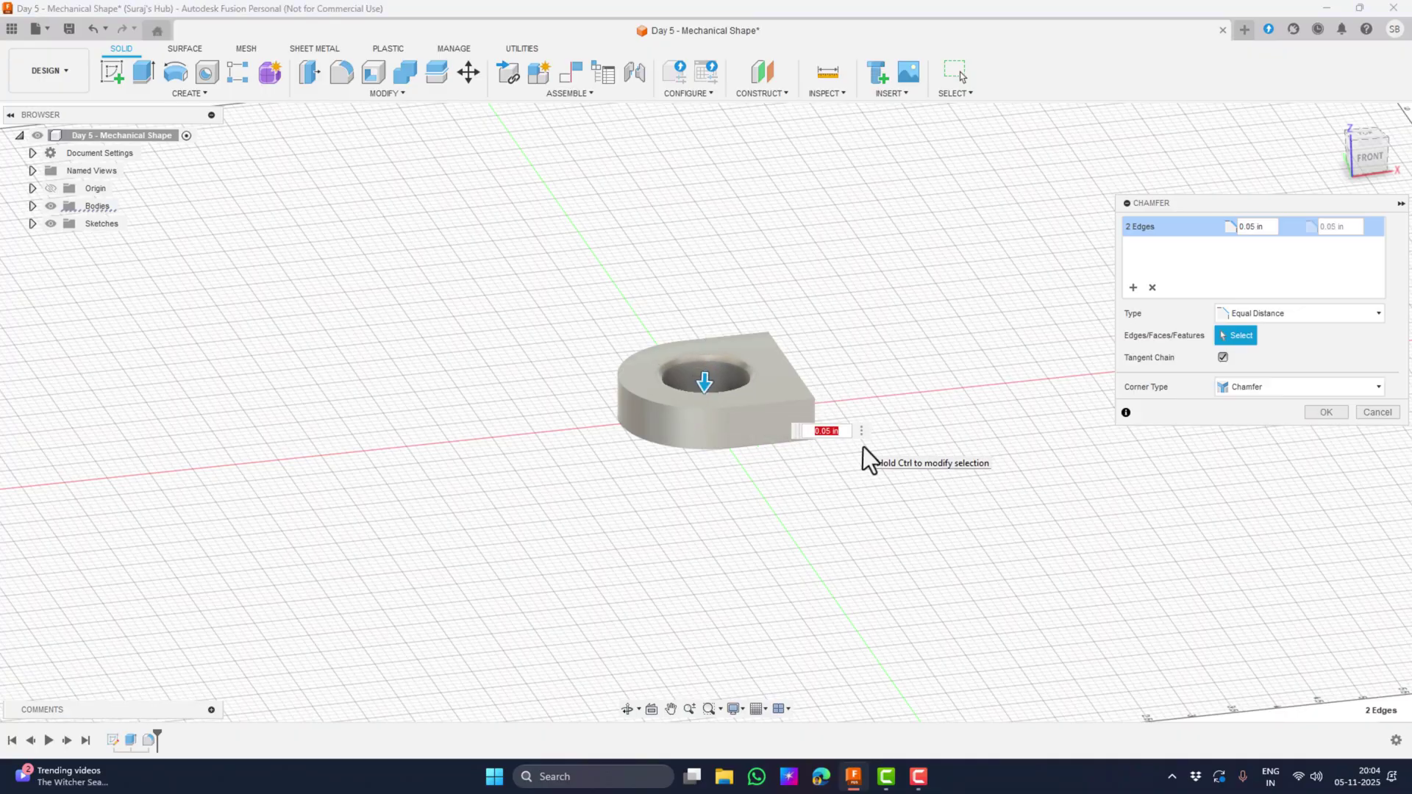
pyautogui.click(1325, 413)
pyautogui.moveTo(946, 488)
pyautogui.keyDown('shift'); pyautogui.mouseDown(button='middle')
pyautogui.moveTo(917, 429)
pyautogui.moveTo(919, 384)
pyautogui.moveTo(928, 497)
pyautogui.mouseUp(button='middle'); pyautogui.keyUp('shift')
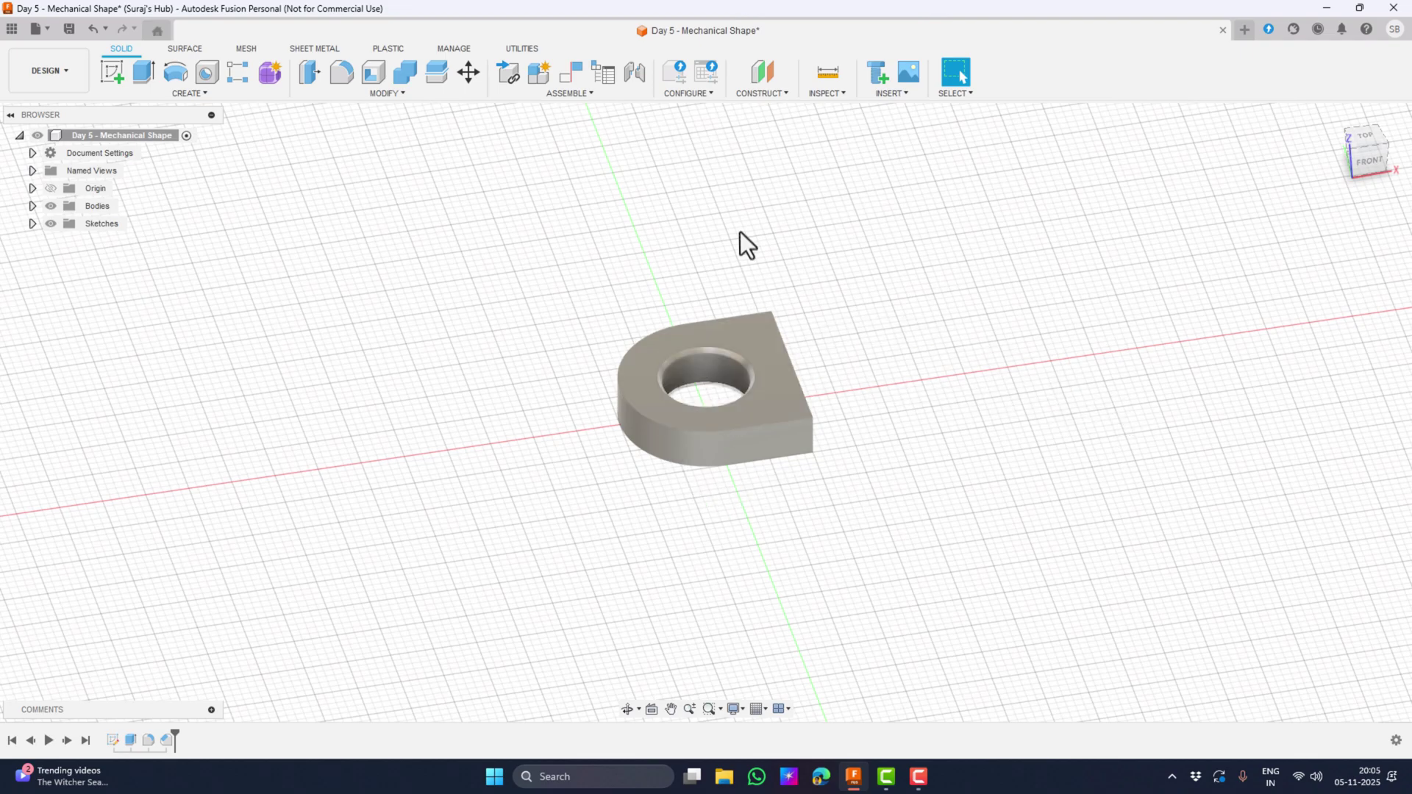
pyautogui.click(468, 73)
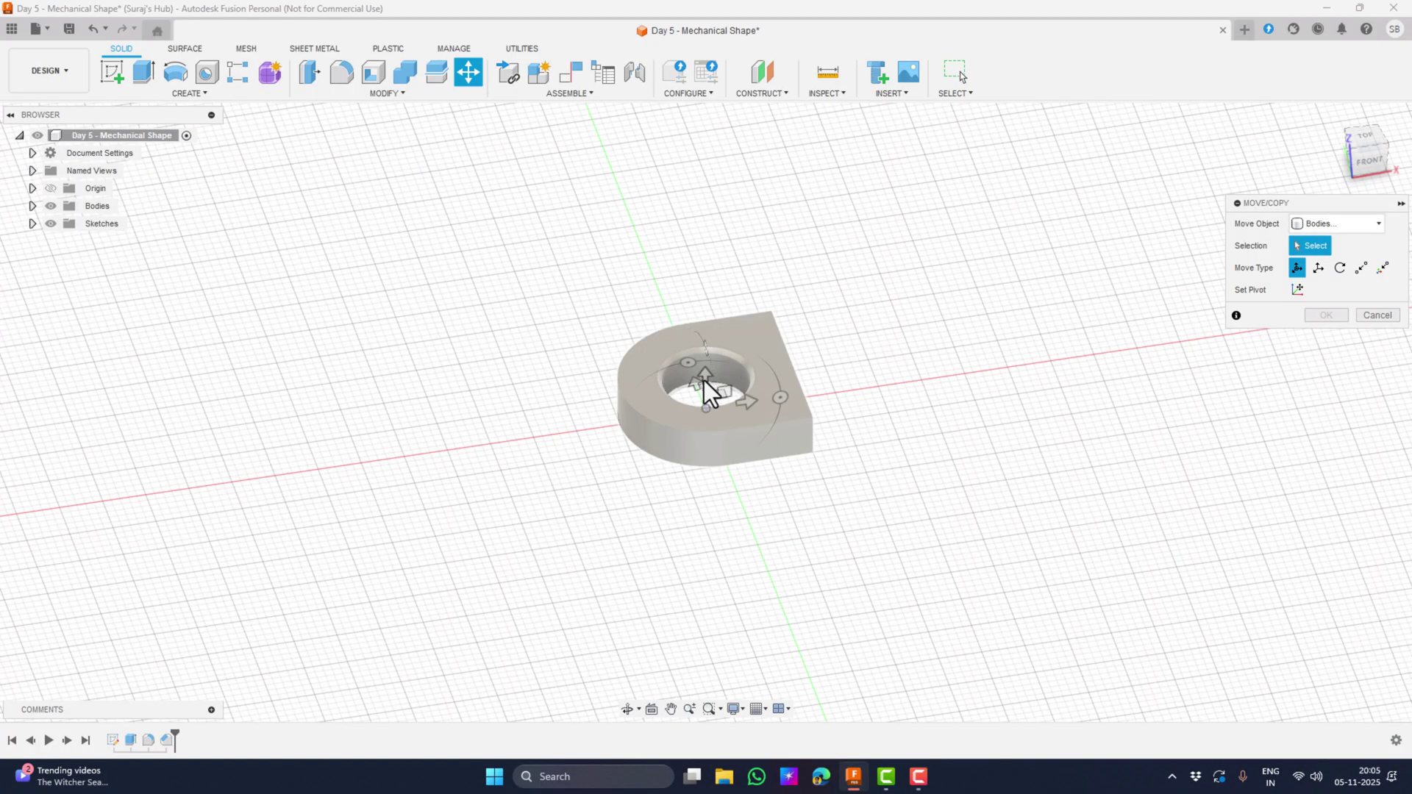
# Copy the D-shaped block and offset it vertically by 0.5+0.2 in, leaving a gap between them
pyautogui.click(707, 373)
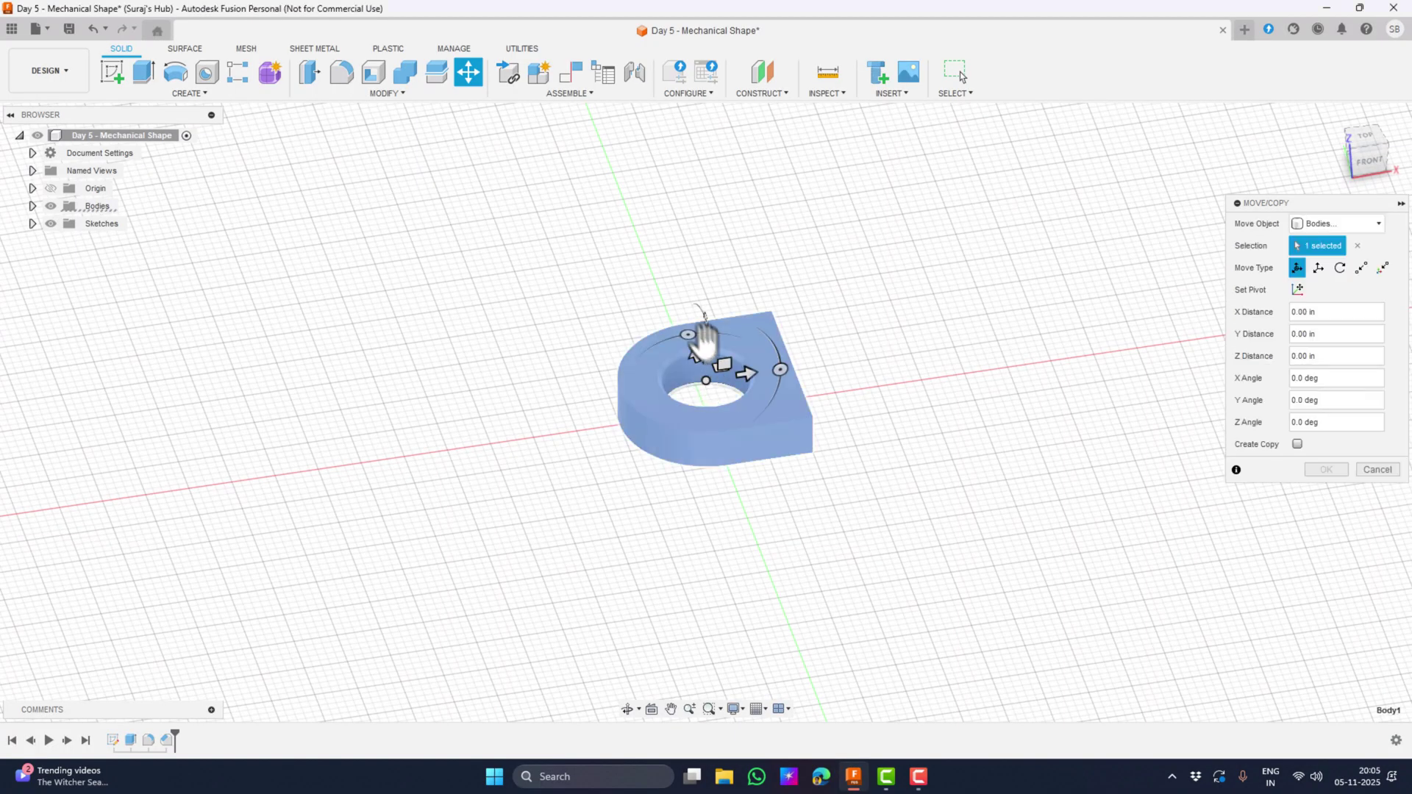
pyautogui.click(1297, 444)
pyautogui.moveTo(701, 342); pyautogui.dragTo(709, 298)
pyautogui.keyDown('shift'); pyautogui.moveTo(961, 542); pyautogui.dragTo(939, 520, button='middle'); pyautogui.keyUp('shift')
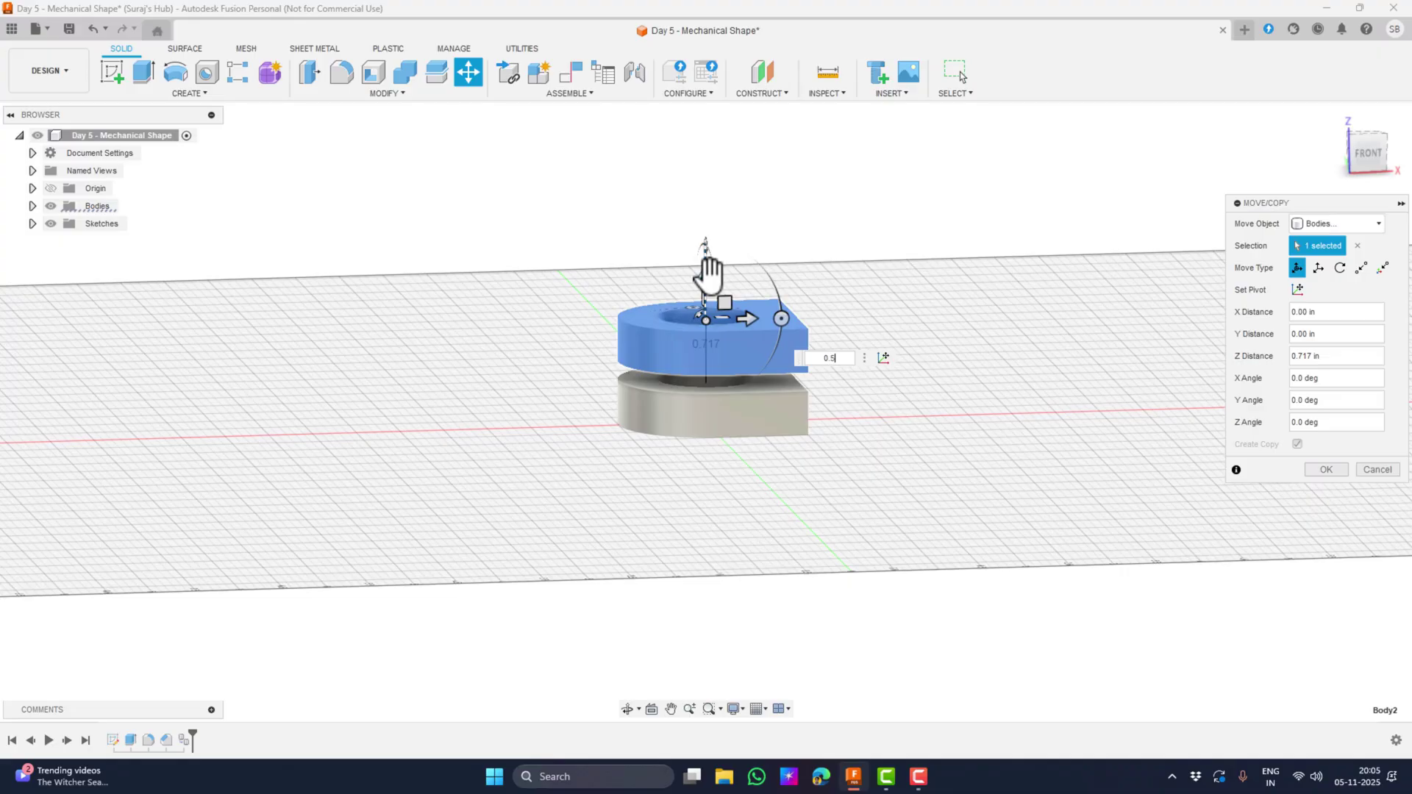
pyautogui.write('+')
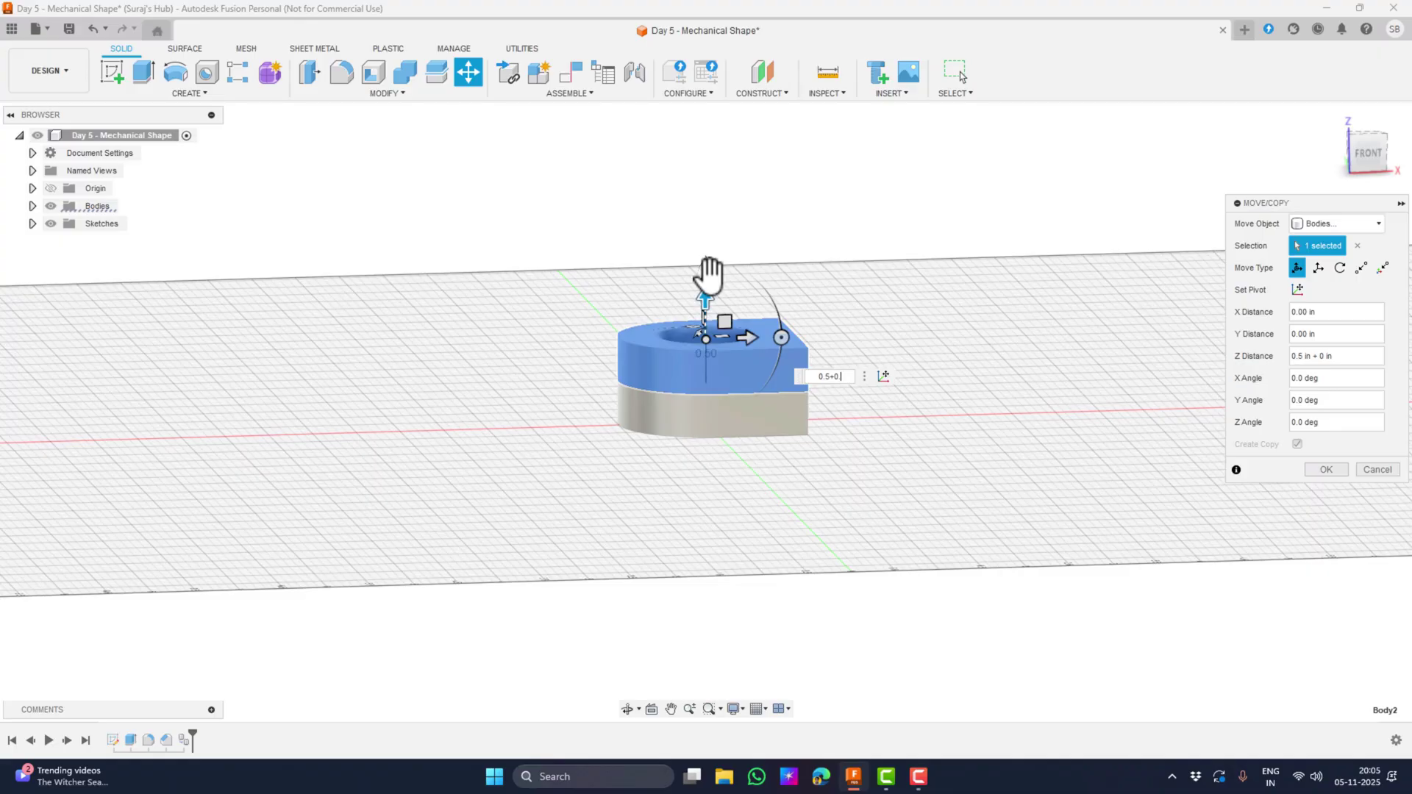
pyautogui.write('0.2')
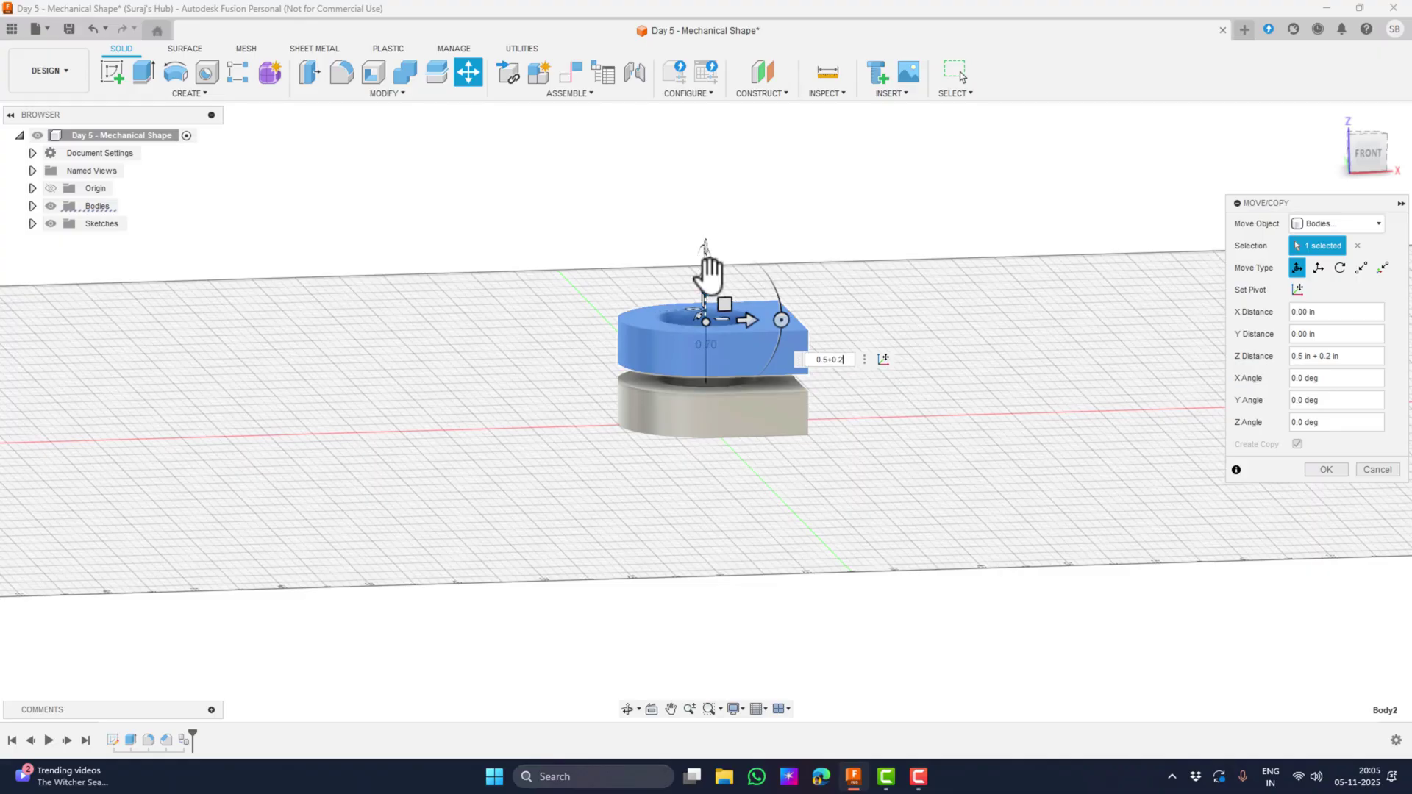
pyautogui.press('Return')
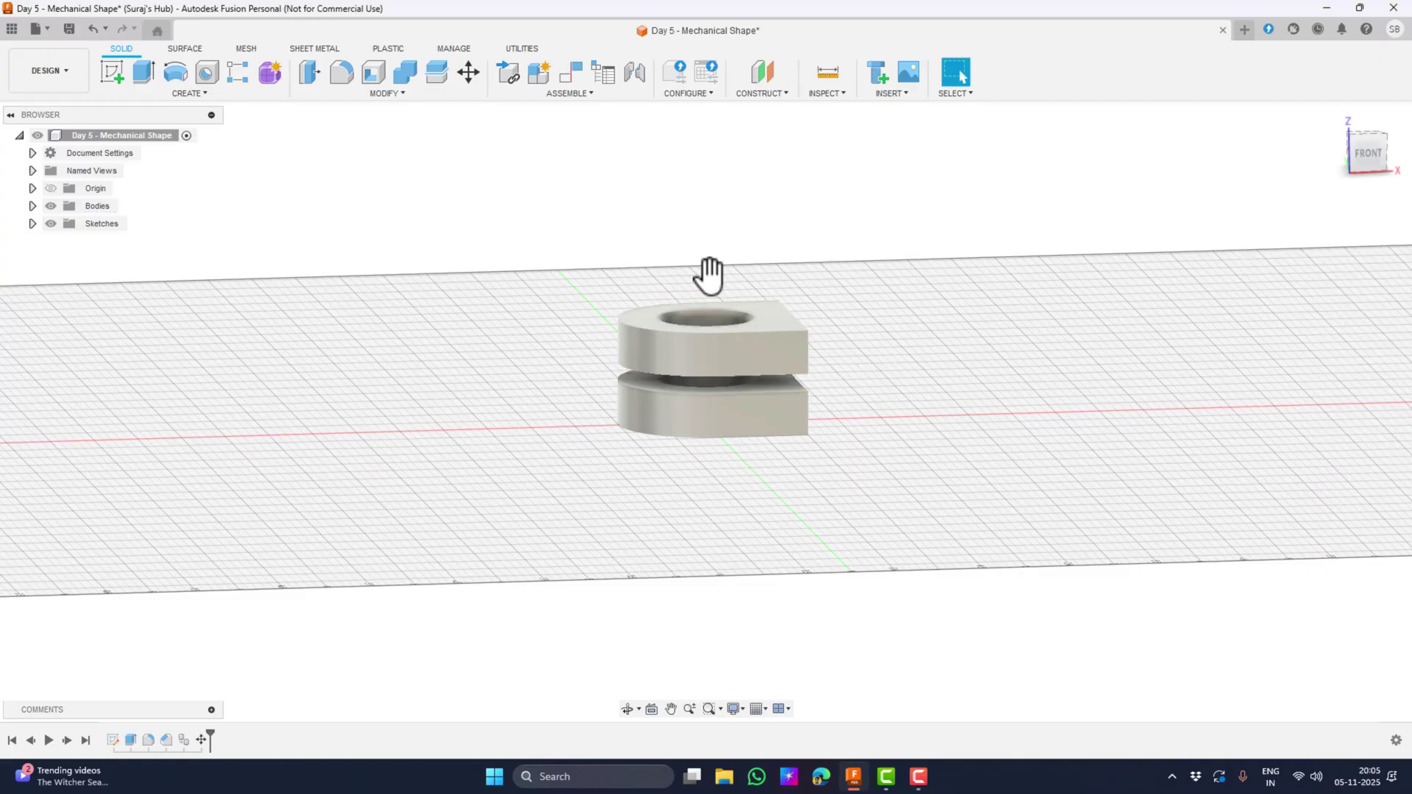
pyautogui.moveTo(927, 432)
pyautogui.keyDown('shift'); pyautogui.mouseDown(button='middle')
pyautogui.moveTo(946, 479)
pyautogui.moveTo(941, 412)
pyautogui.moveTo(958, 422)
pyautogui.moveTo(947, 451)
pyautogui.moveTo(787, 450)
pyautogui.moveTo(926, 441)
pyautogui.moveTo(952, 396)
pyautogui.moveTo(942, 448)
pyautogui.mouseUp(button='middle'); pyautogui.keyUp('shift')
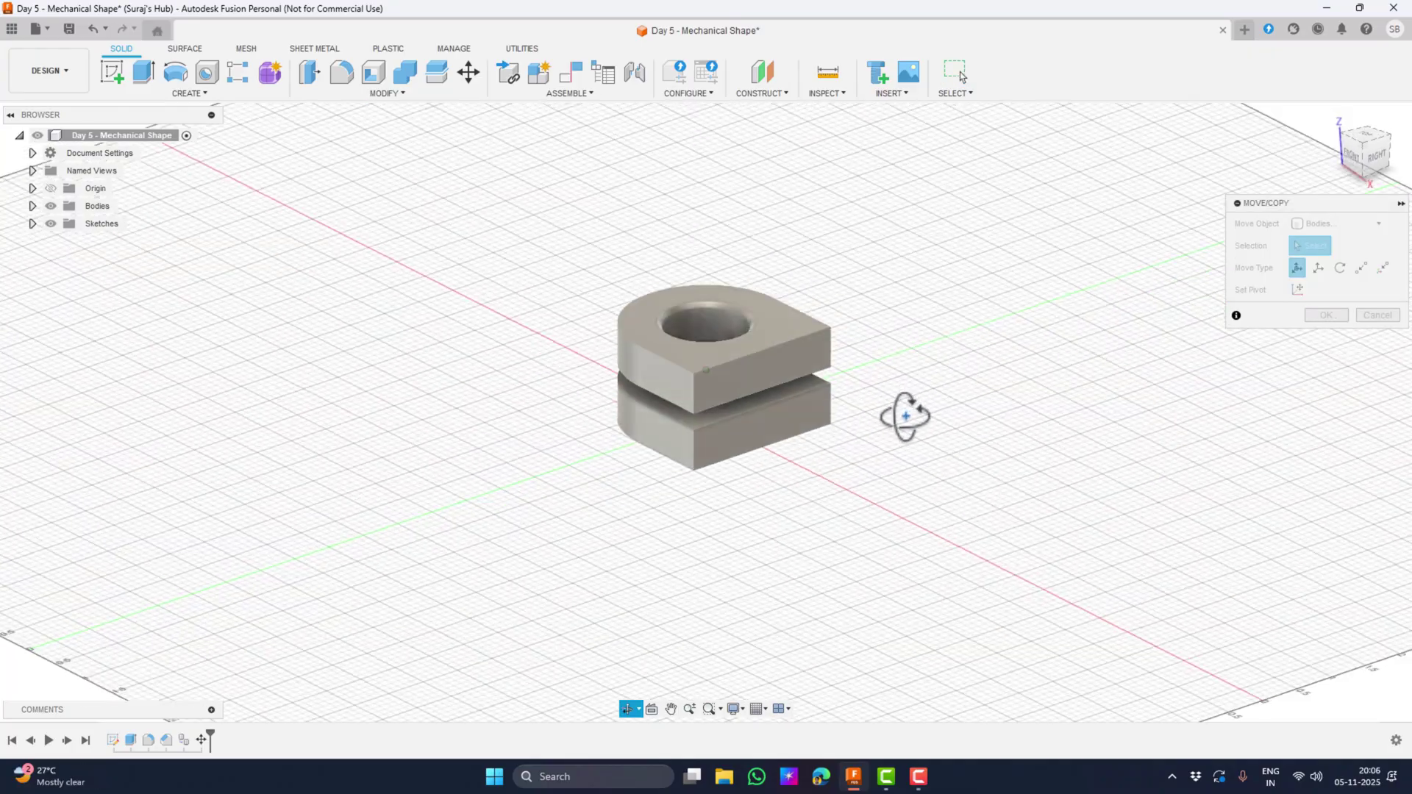
# Move both stacked blocks together 1.717 in to the left, away from the origin
pyautogui.keyDown('shift'); pyautogui.moveTo(905, 413); pyautogui.dragTo(825, 435, button='middle'); pyautogui.keyUp('shift')
pyautogui.click(735, 376)
pyautogui.click(752, 374)
pyautogui.click(789, 426)
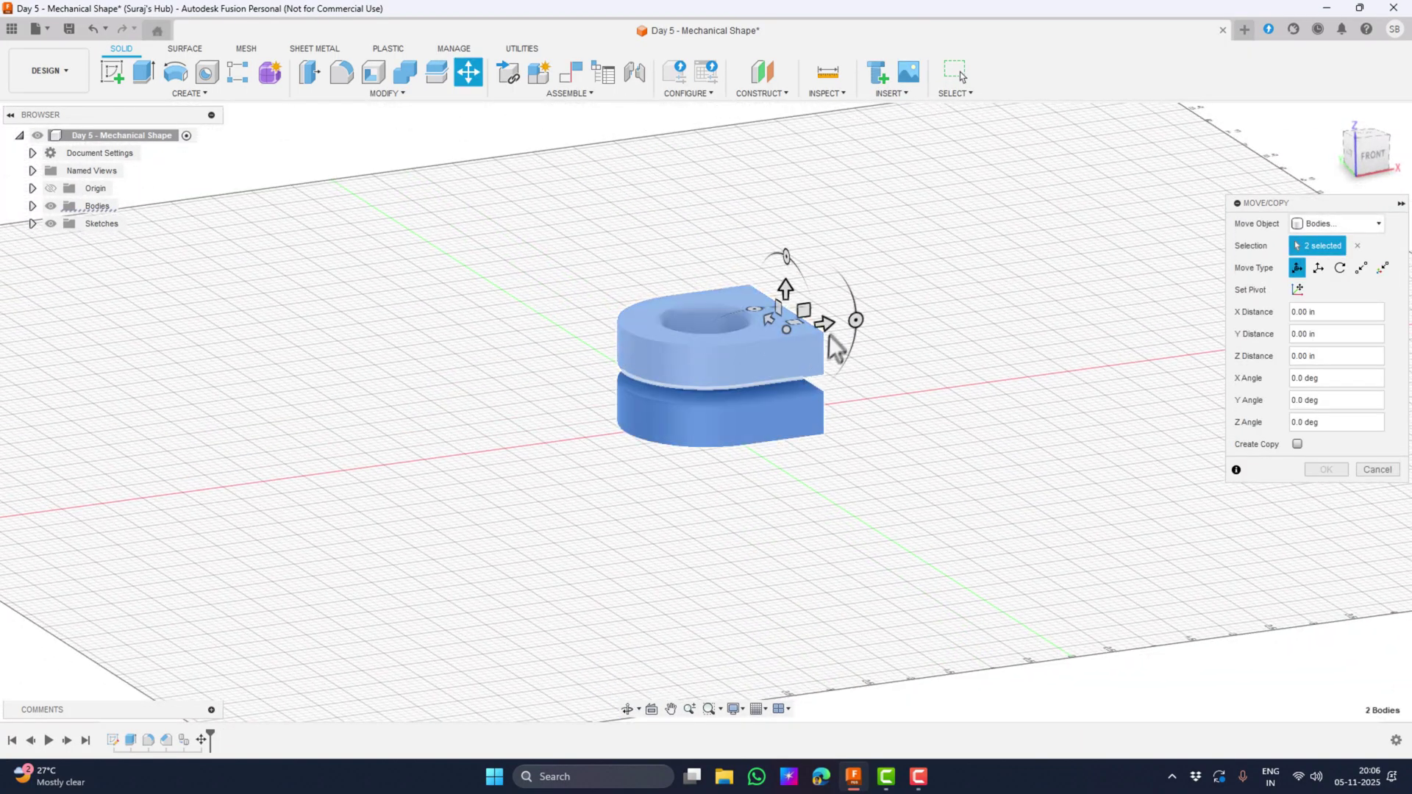
pyautogui.moveTo(823, 320); pyautogui.dragTo(687, 343)
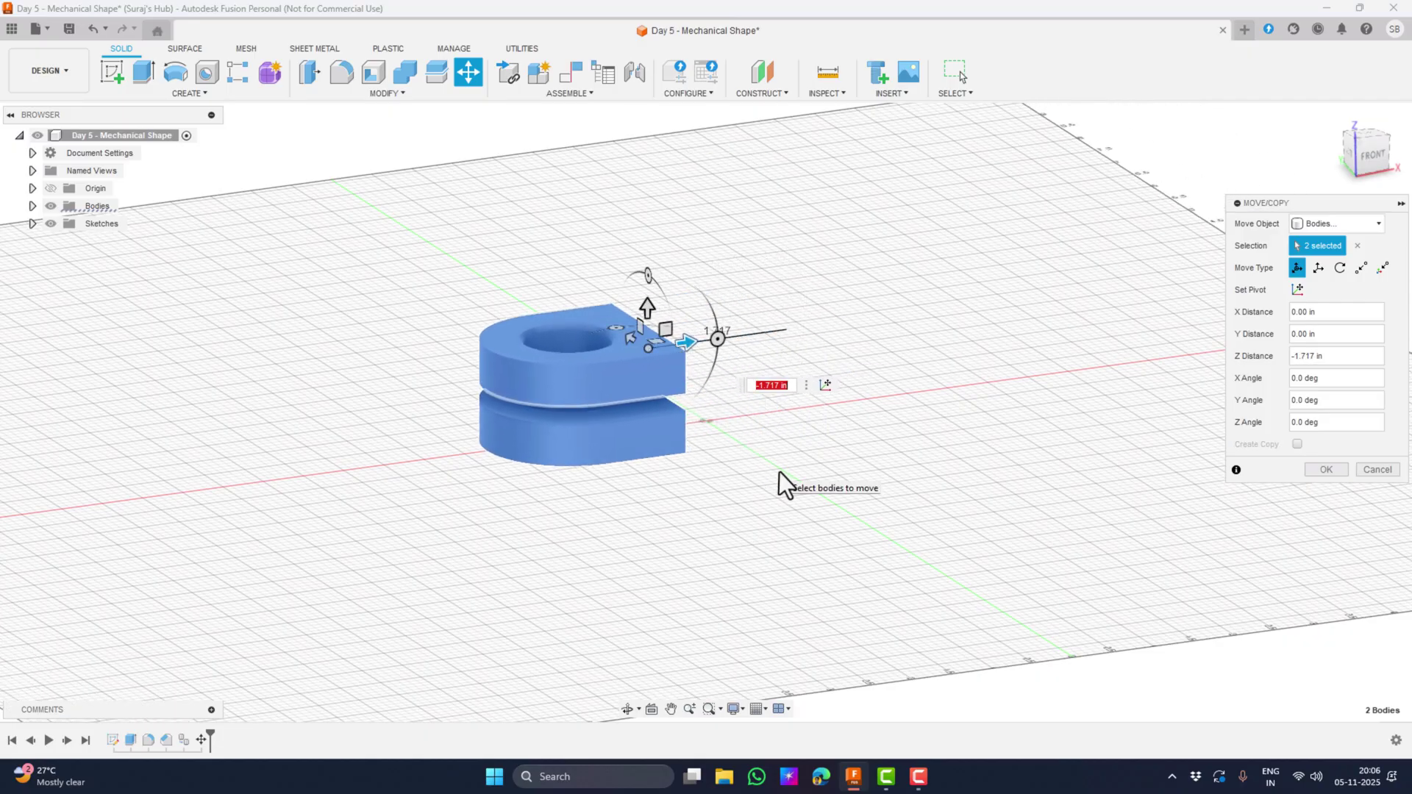
pyautogui.press('Return')
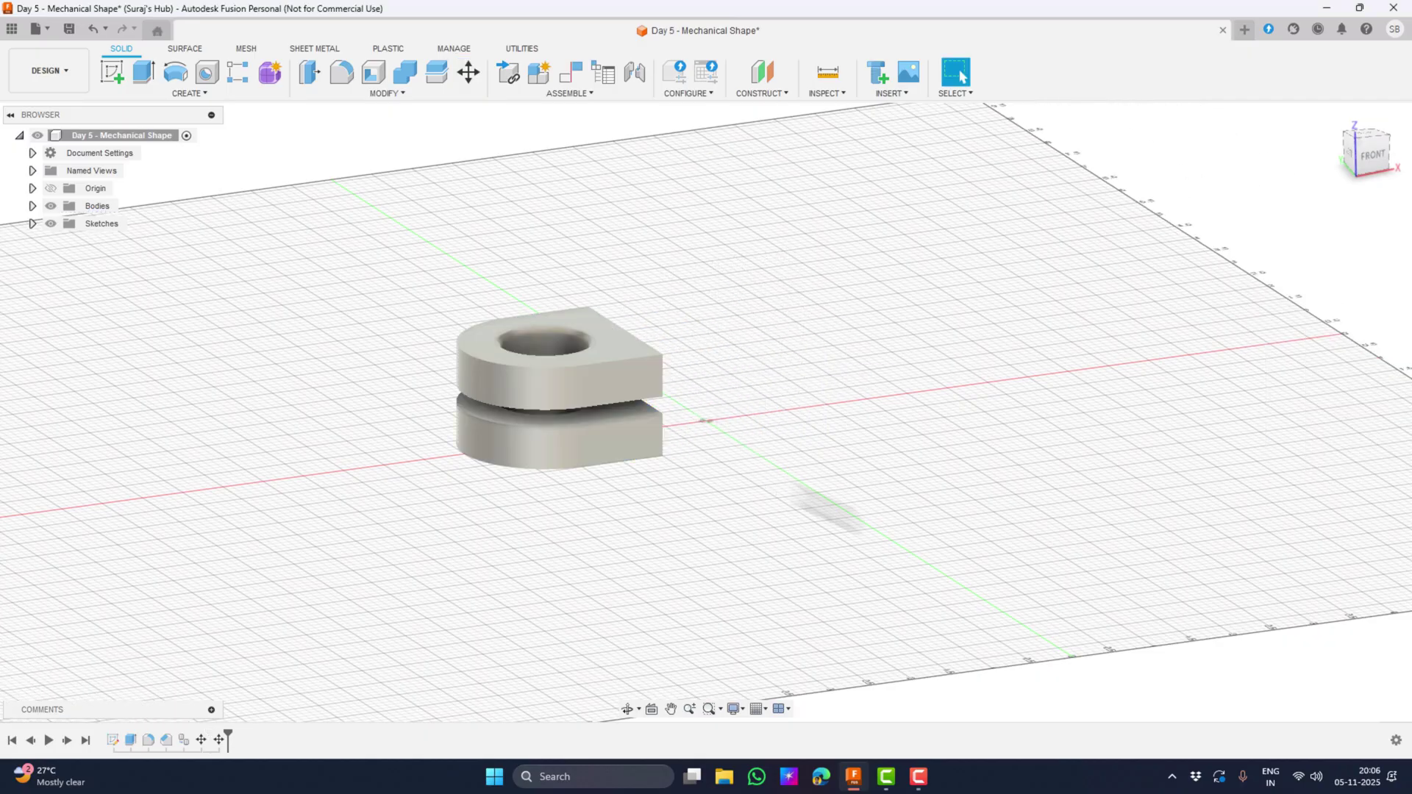
pyautogui.keyDown('shift'); pyautogui.moveTo(891, 449); pyautogui.dragTo(902, 562, button='middle'); pyautogui.keyUp('shift')
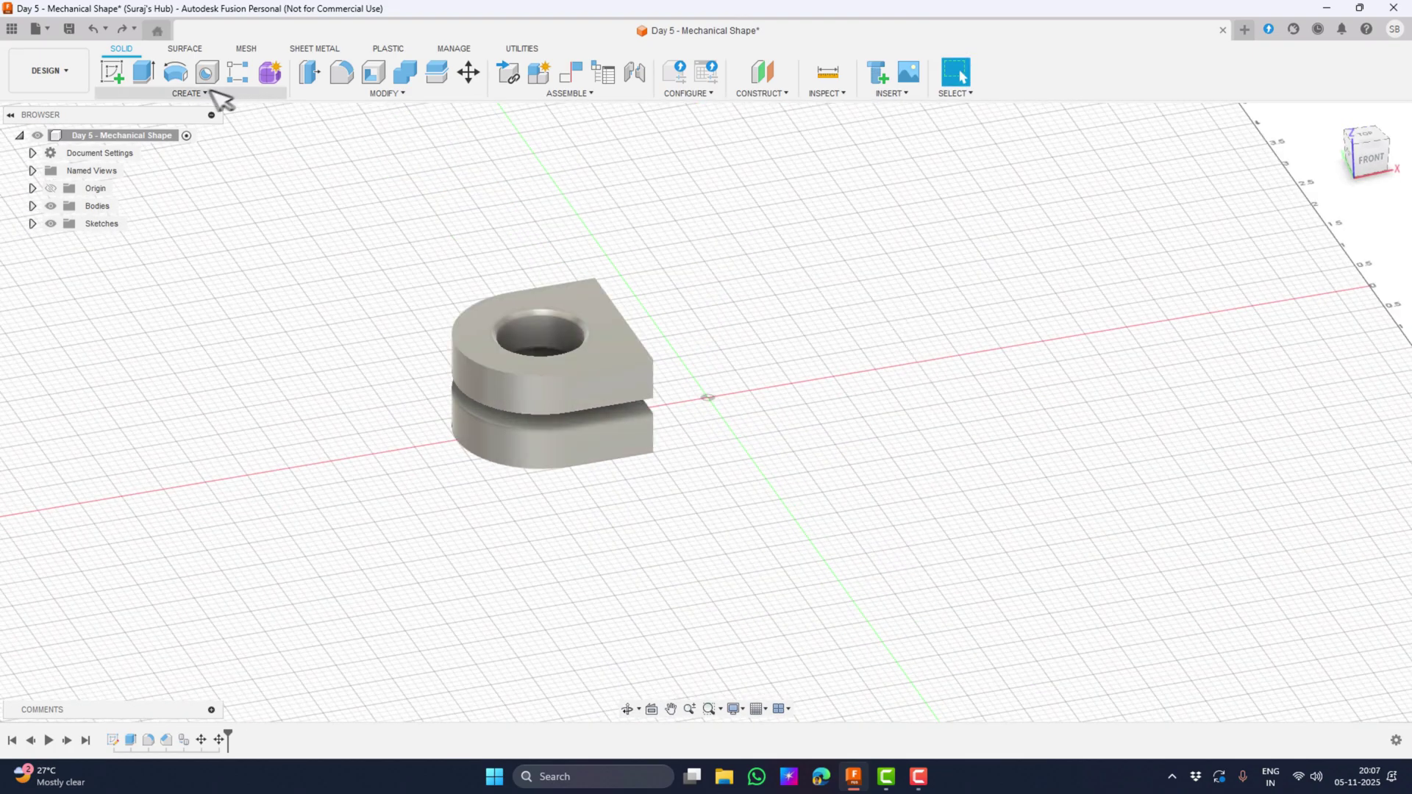
# Mirror the upper and lower blocks across the origin plane beside them
pyautogui.click(182, 91)
pyautogui.click(132, 406)
pyautogui.click(557, 405)
pyautogui.click(568, 441)
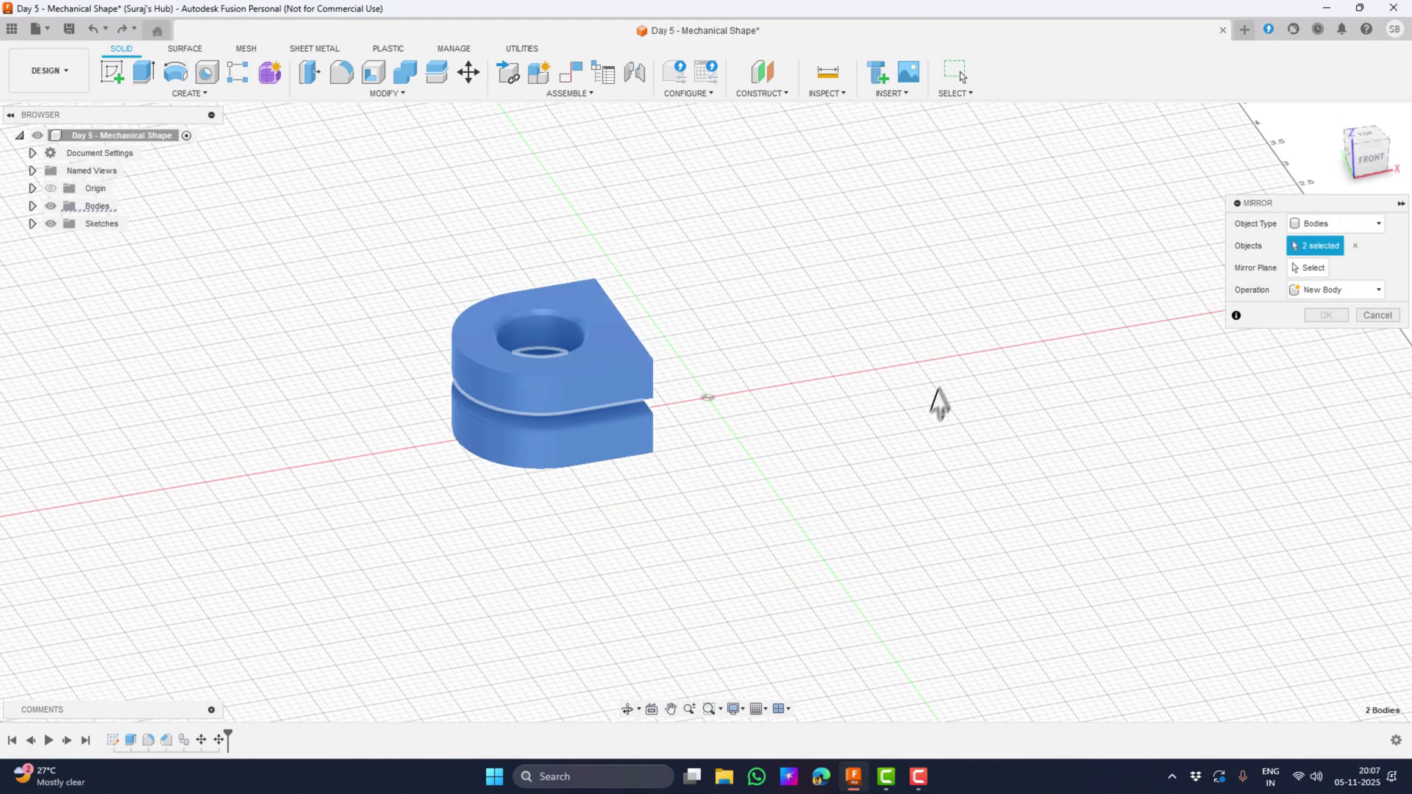
pyautogui.click(1316, 268)
pyautogui.click(692, 350)
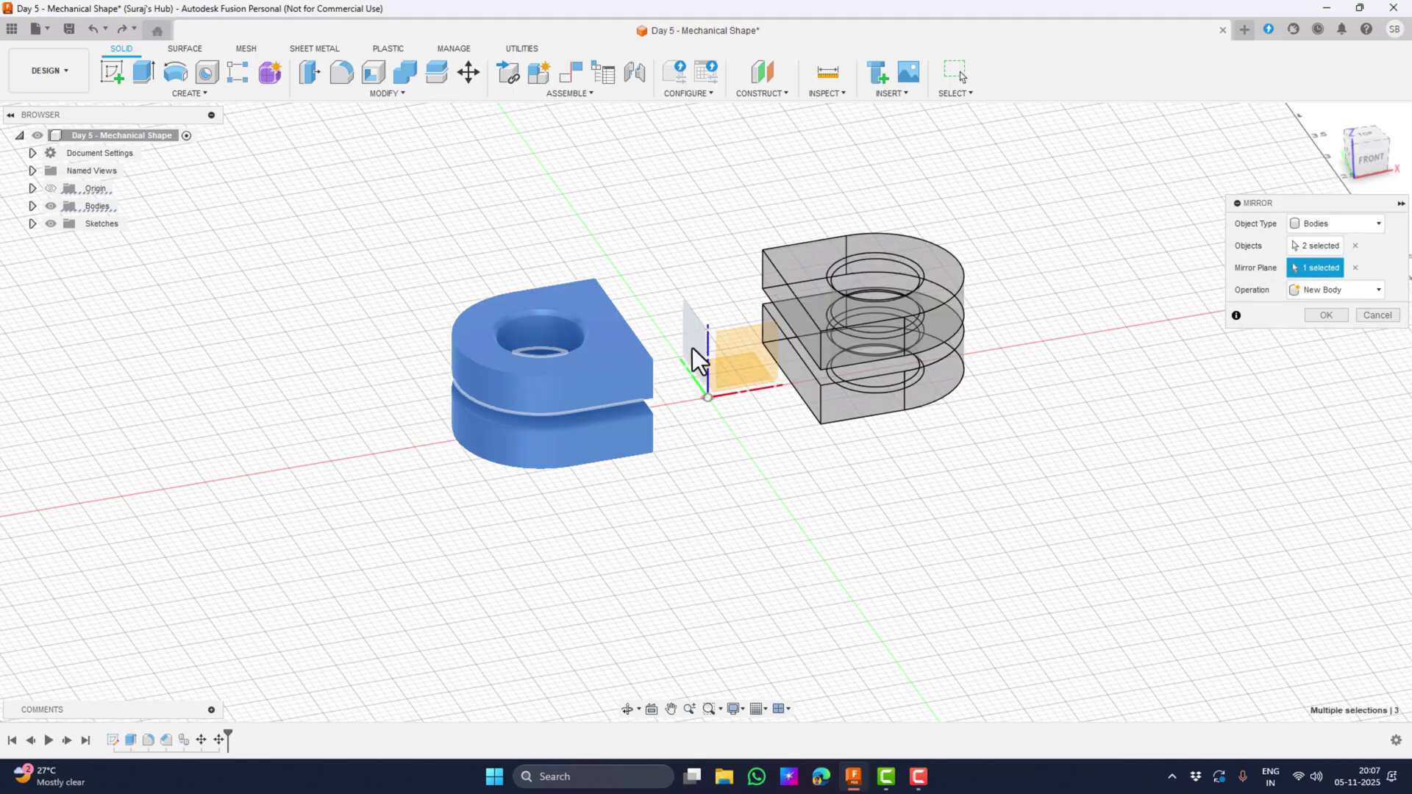
pyautogui.click(1324, 315)
pyautogui.keyDown('shift'); pyautogui.moveTo(1177, 423); pyautogui.dragTo(957, 383, button='middle'); pyautogui.keyUp('shift')
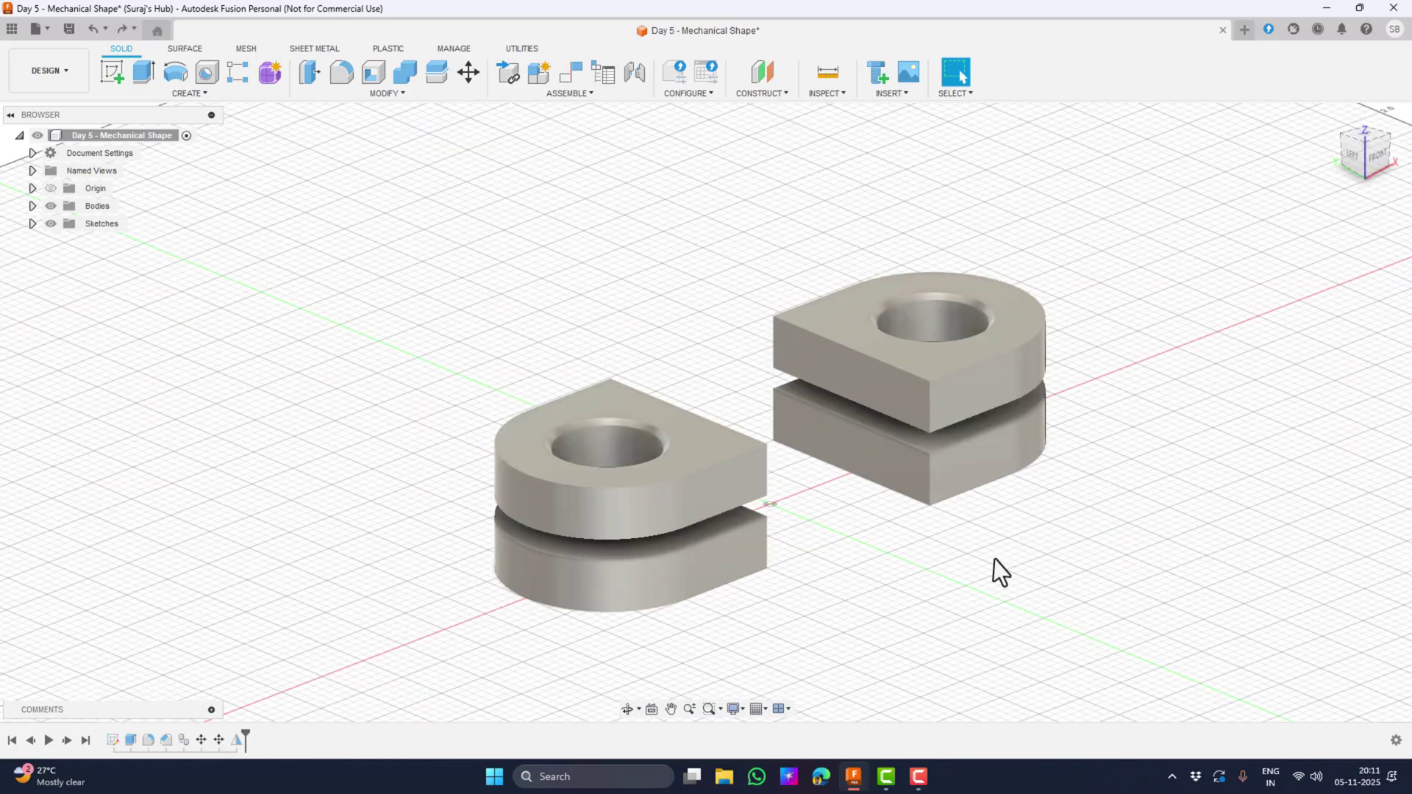
pyautogui.moveTo(985, 581); pyautogui.dragTo(934, 533)
pyautogui.press('Escape')
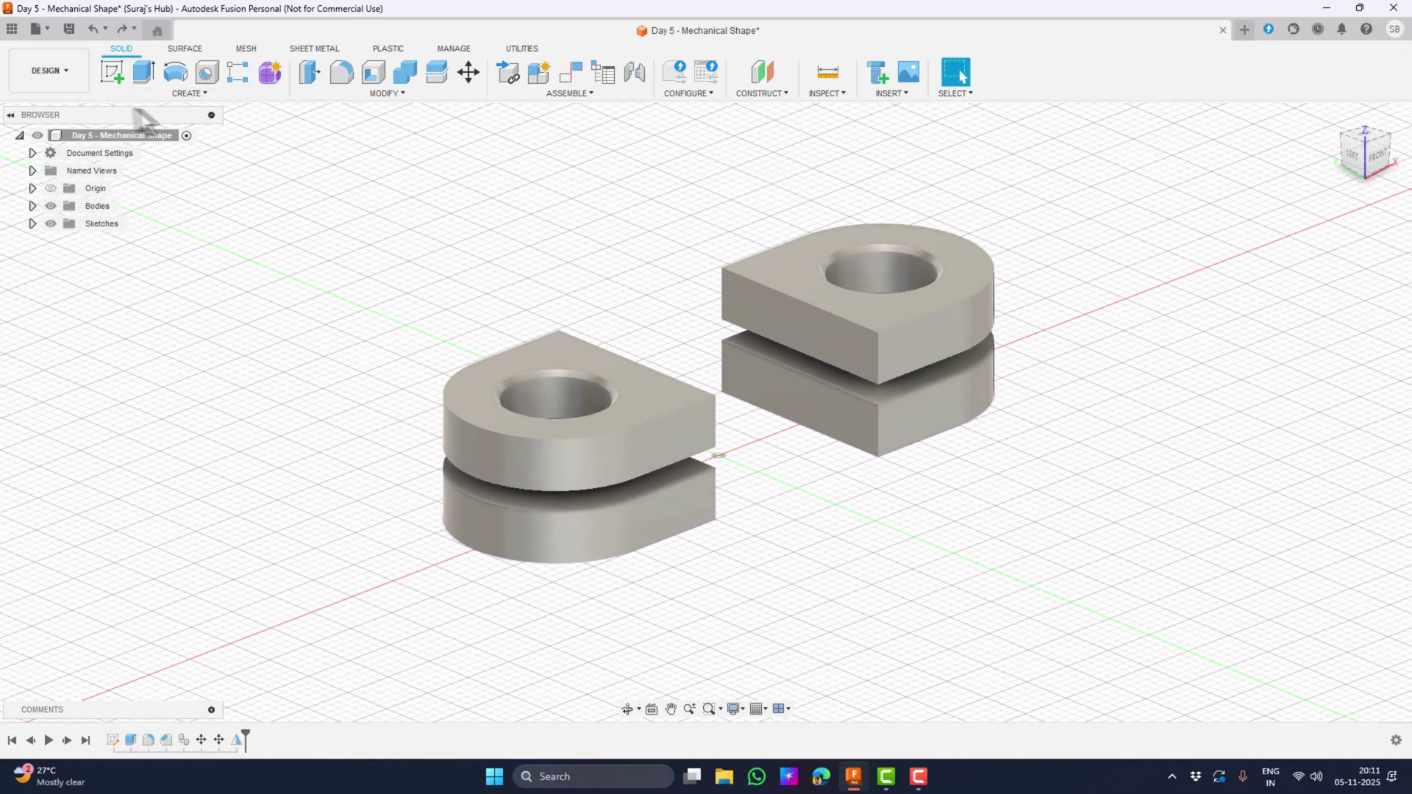
# Start a sketch on the vertical origin plane between the two block pairs
pyautogui.click(113, 73)
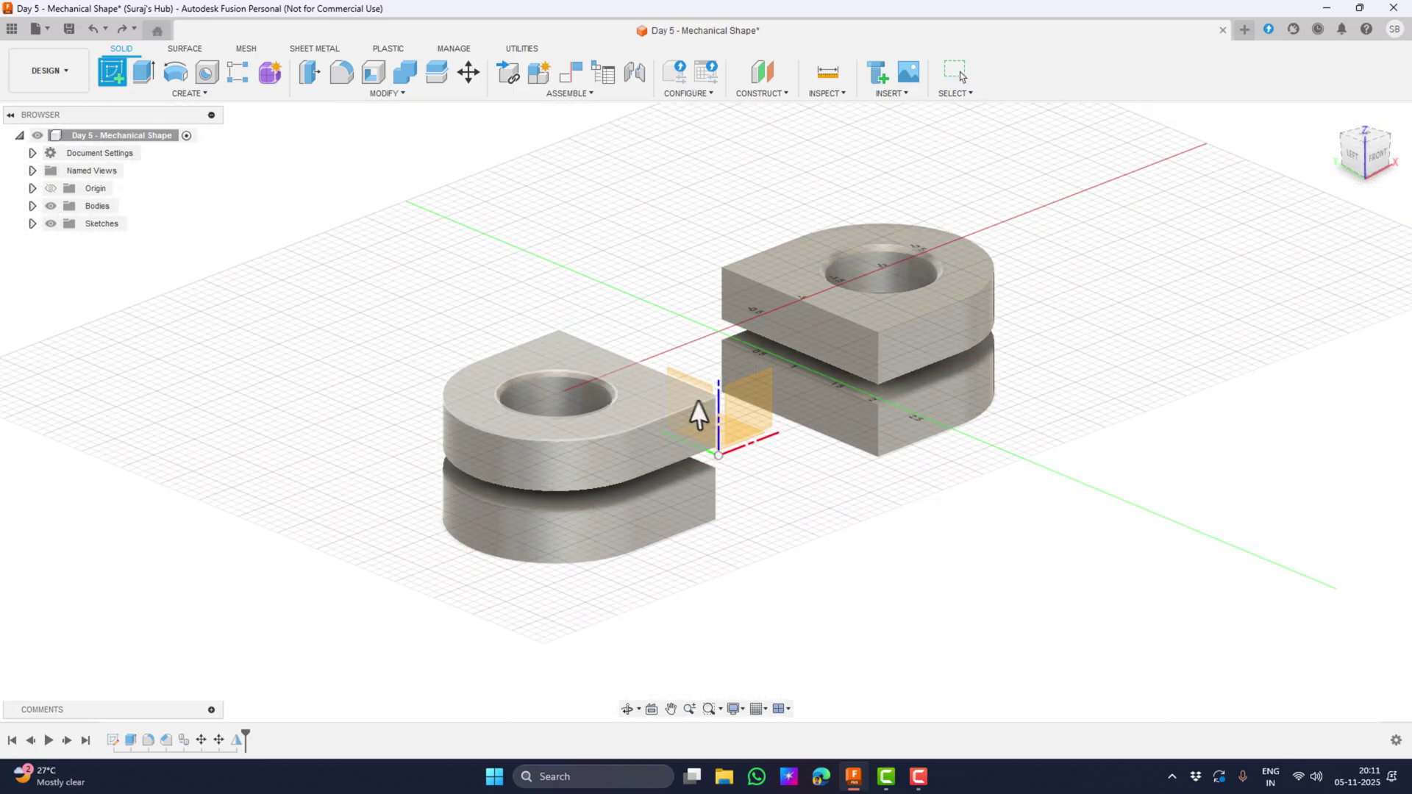
pyautogui.click(706, 385)
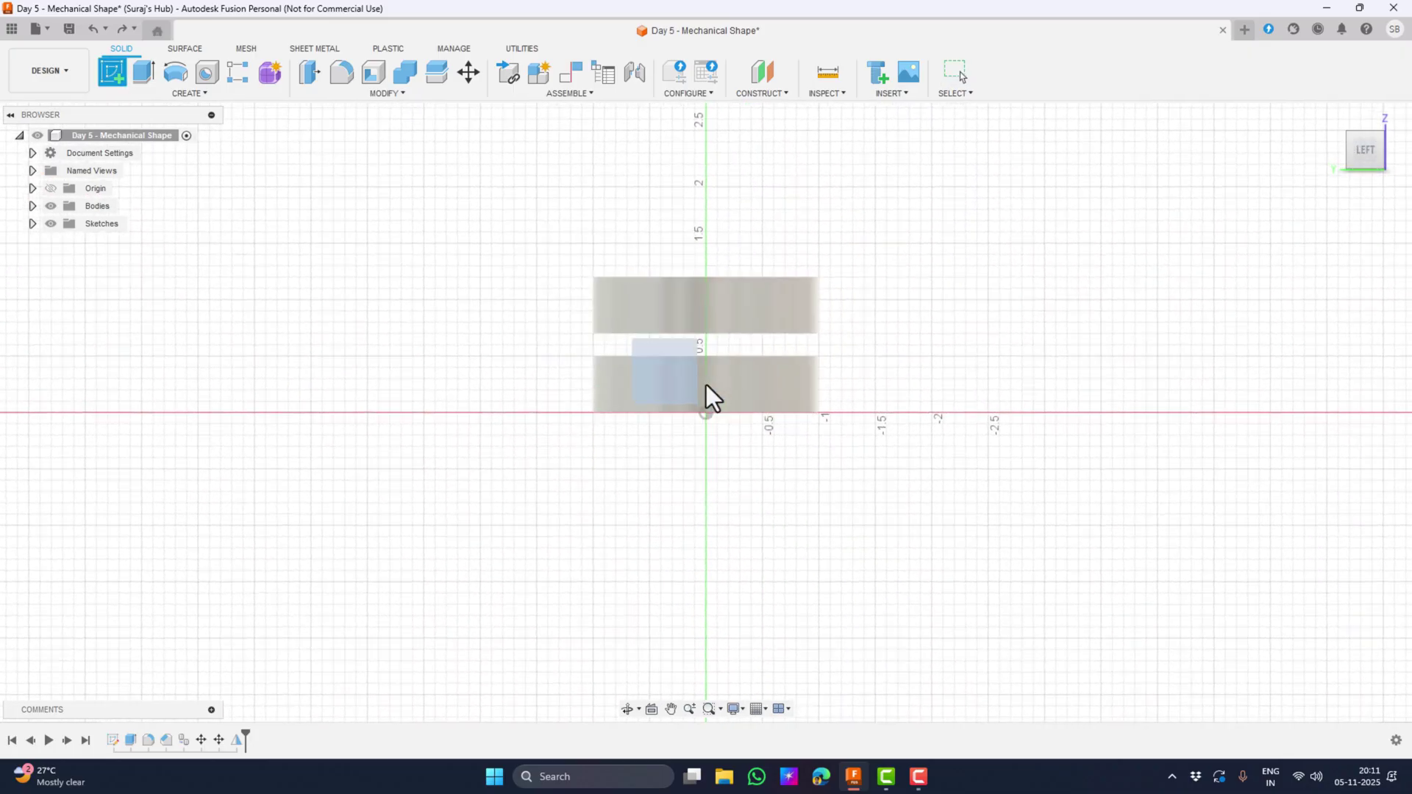
pyautogui.scroll(4, 760, 238)
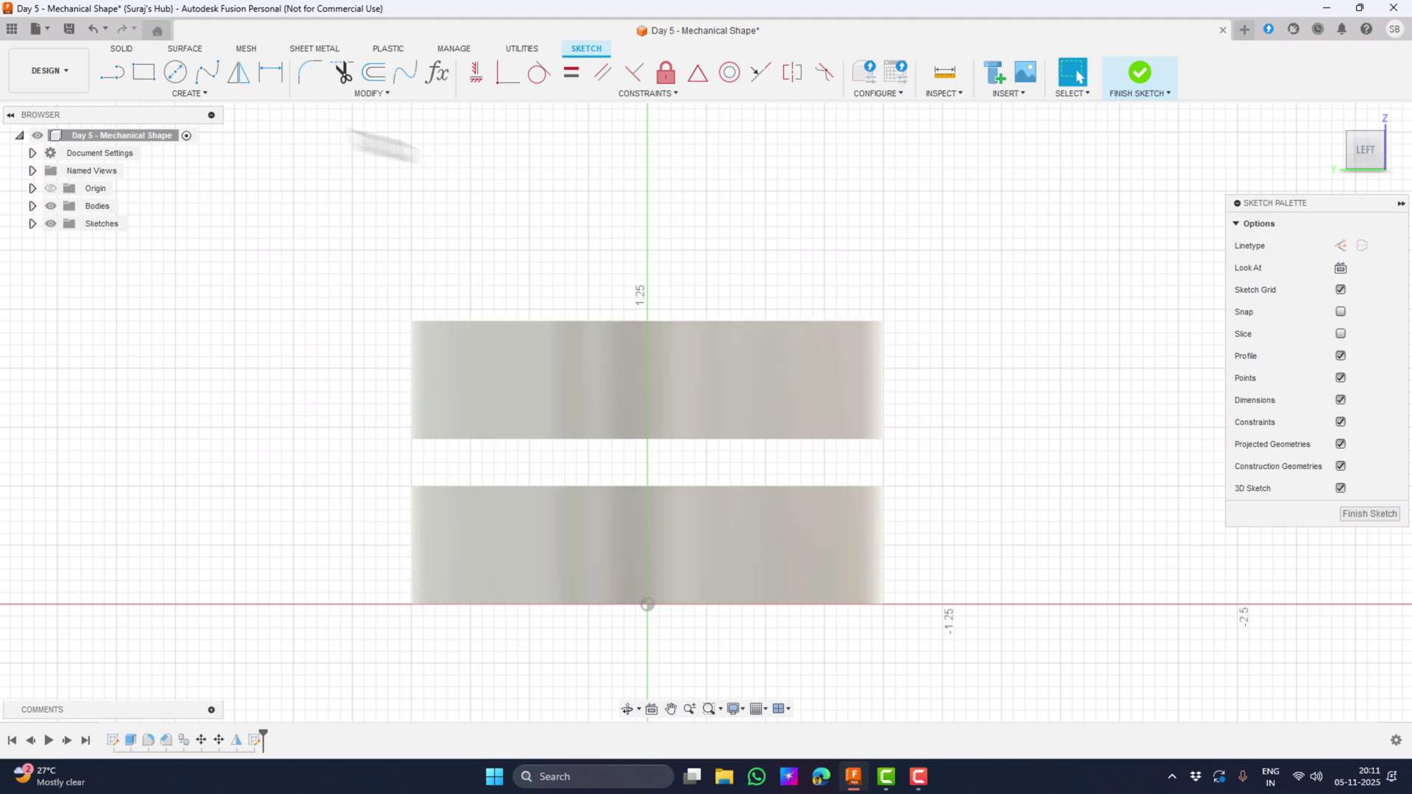
pyautogui.click(112, 71)
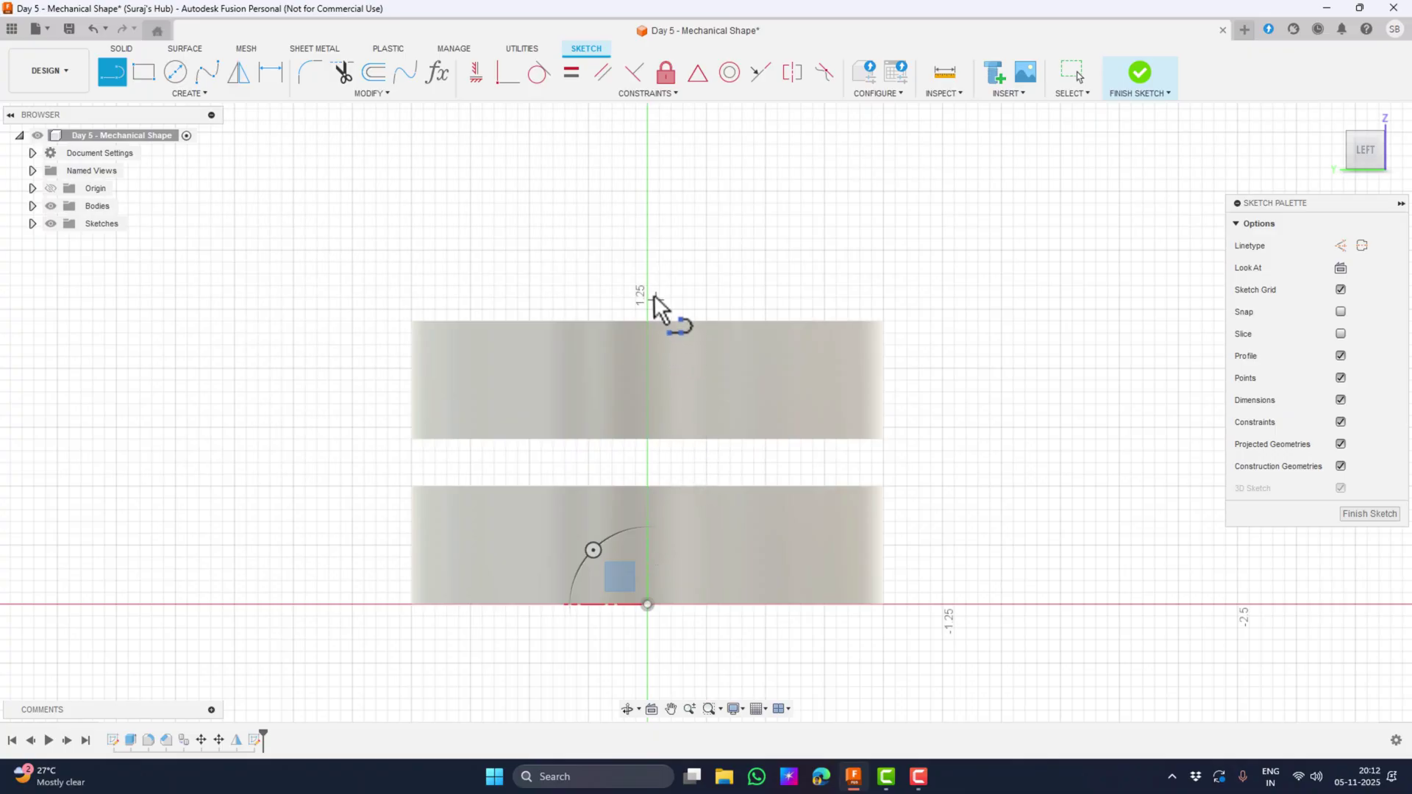
# Project the side faces of the upper and lower blocks into the sketch
pyautogui.click(174, 95)
pyautogui.moveTo(188, 318)
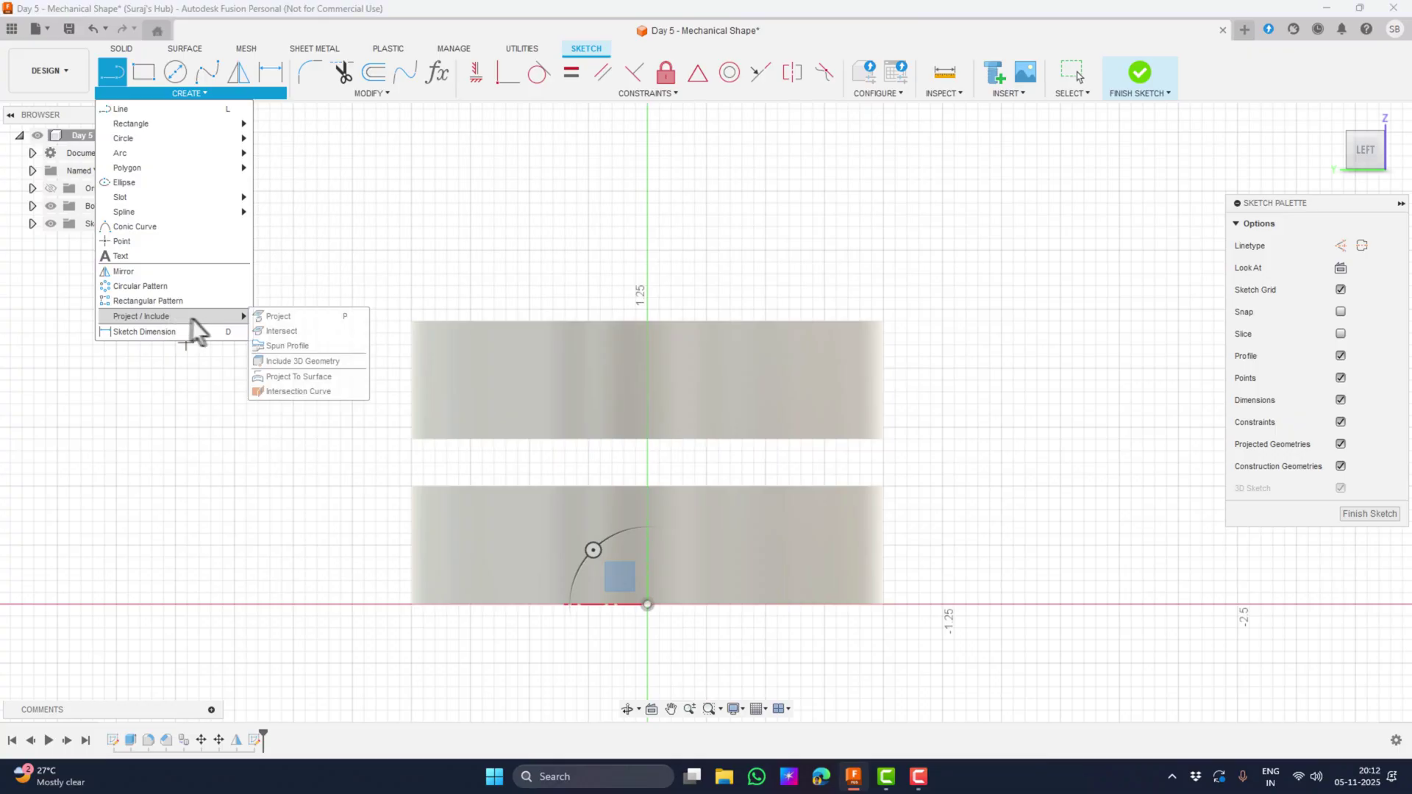
pyautogui.click(280, 321)
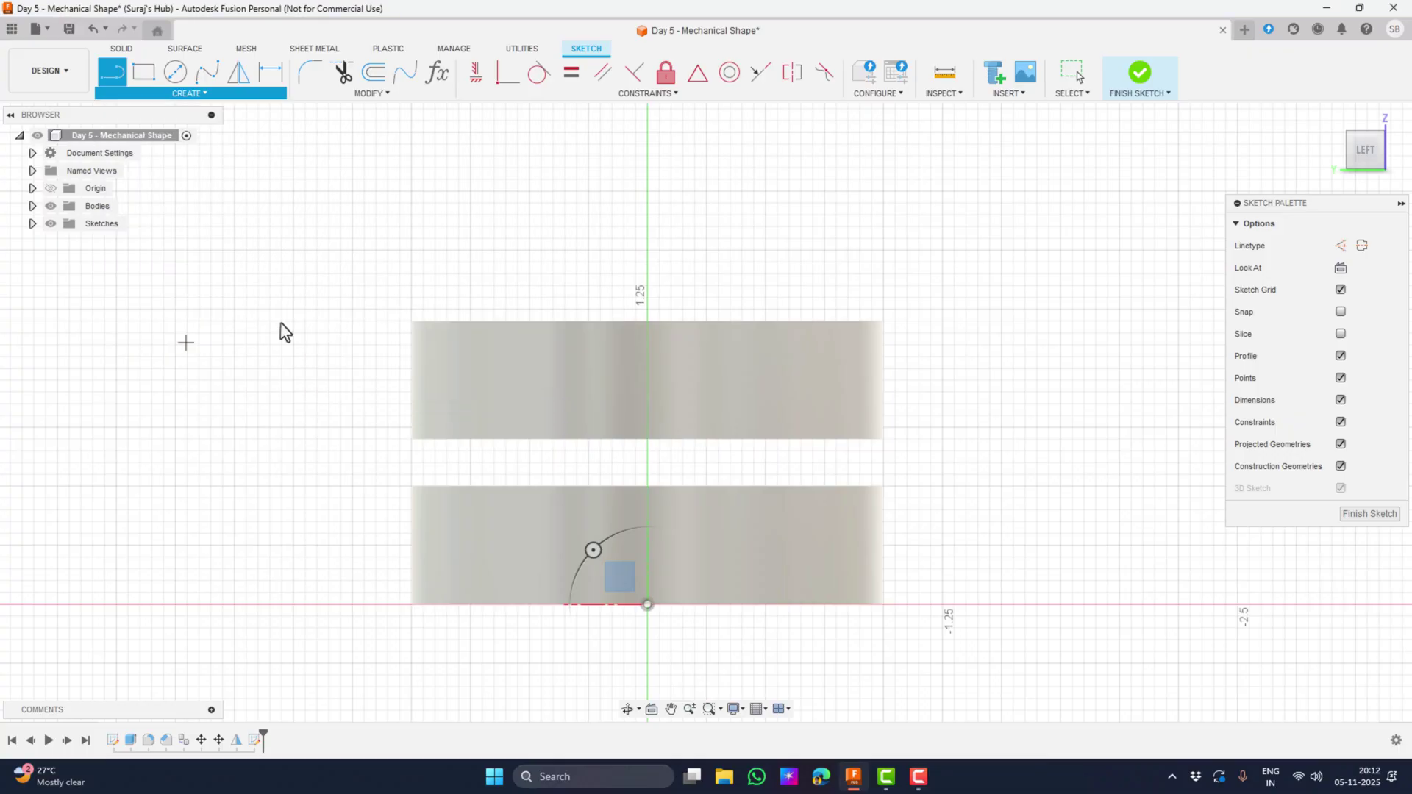
pyautogui.click(589, 387)
pyautogui.click(605, 533)
pyautogui.click(1138, 293)
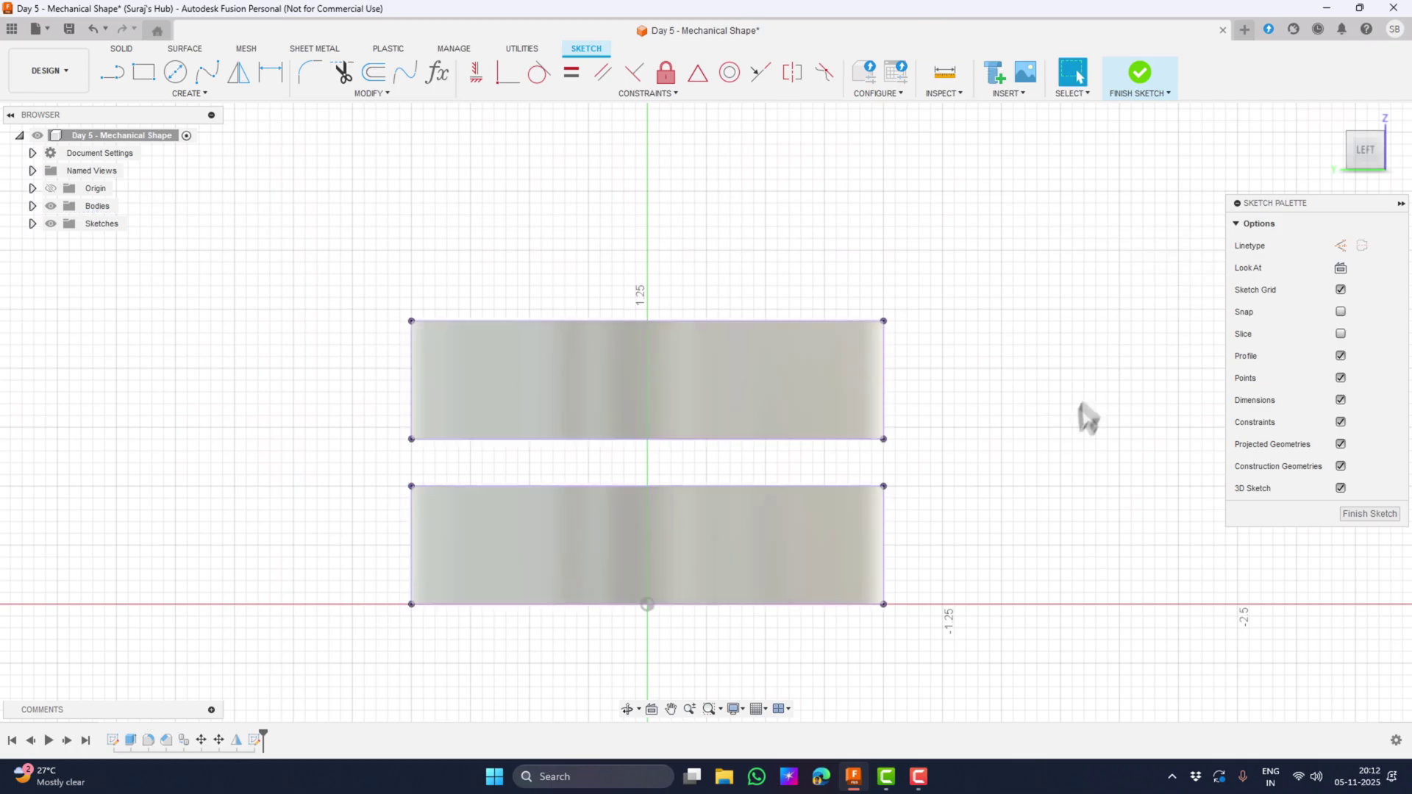
# Draw a vertical line from the upper block's top edge to the origin as construction geometry
pyautogui.click(111, 72)
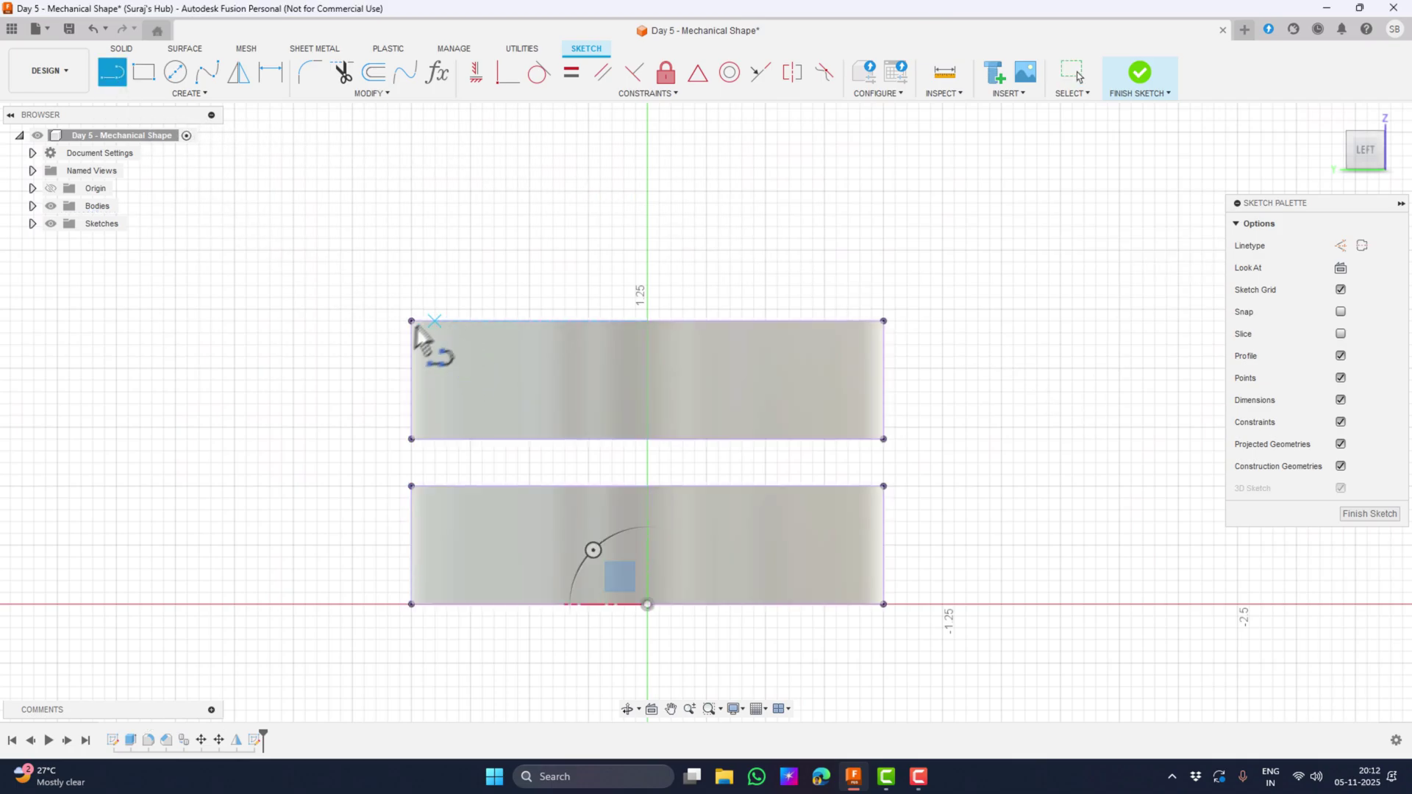
pyautogui.click(647, 321)
pyautogui.doubleClick(647, 604)
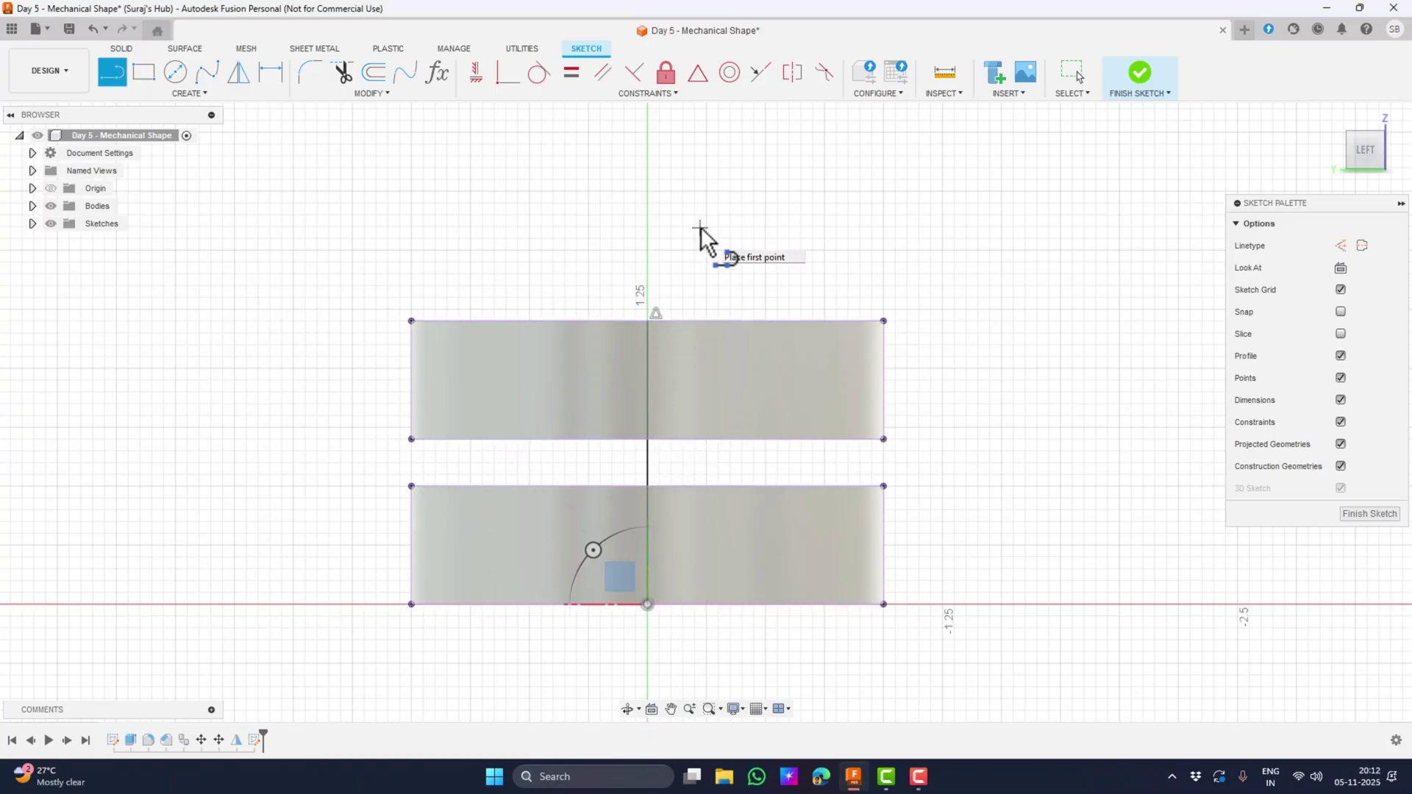
pyautogui.press('Escape')
pyautogui.click(648, 461)
pyautogui.press('x')
pyautogui.keyDown('shift'); pyautogui.moveTo(1040, 495); pyautogui.dragTo(936, 482, button='middle'); pyautogui.keyUp('shift')
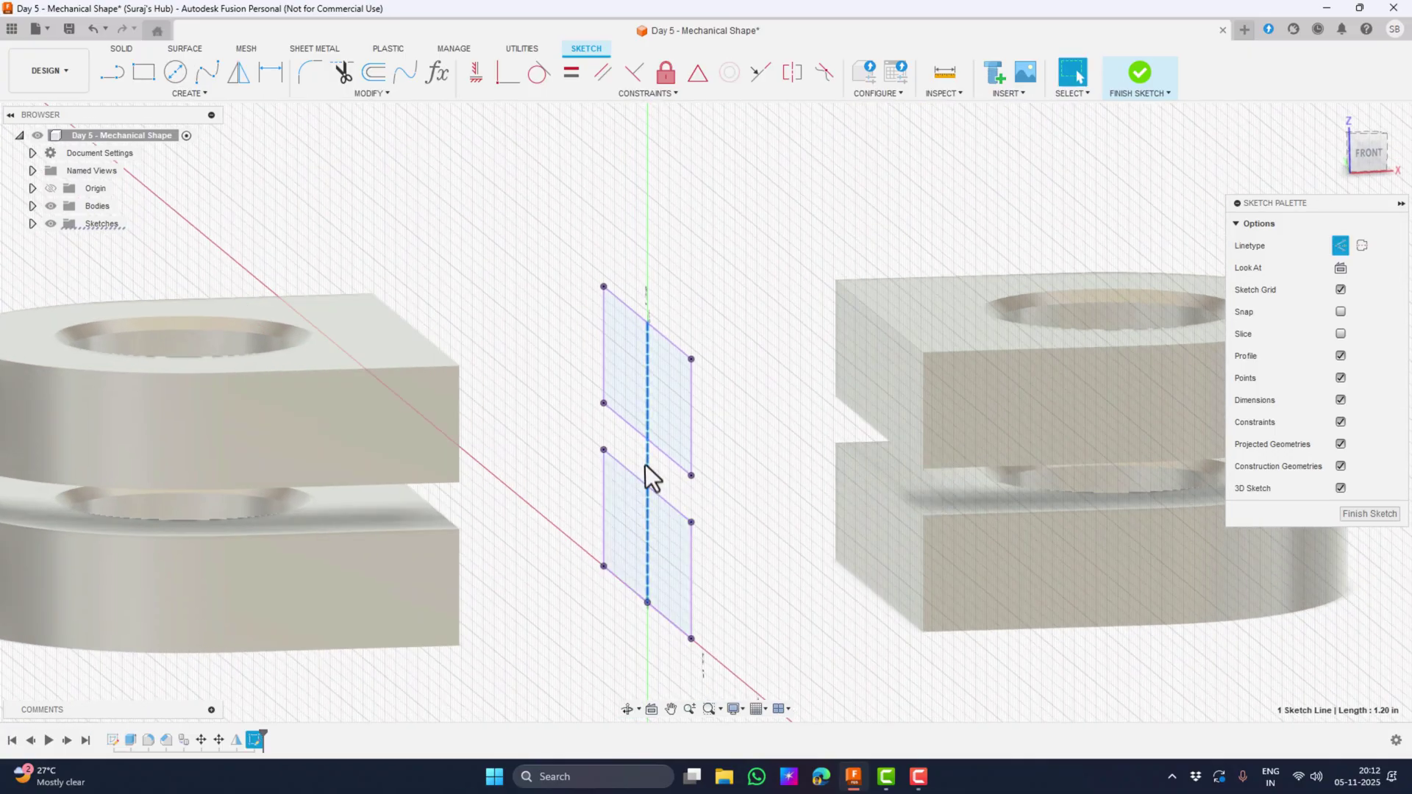
# Place a small centre-diameter circle at the origin on the construction line, then finish the sketch
pyautogui.click(738, 475)
pyautogui.scroll(5, 738, 475)
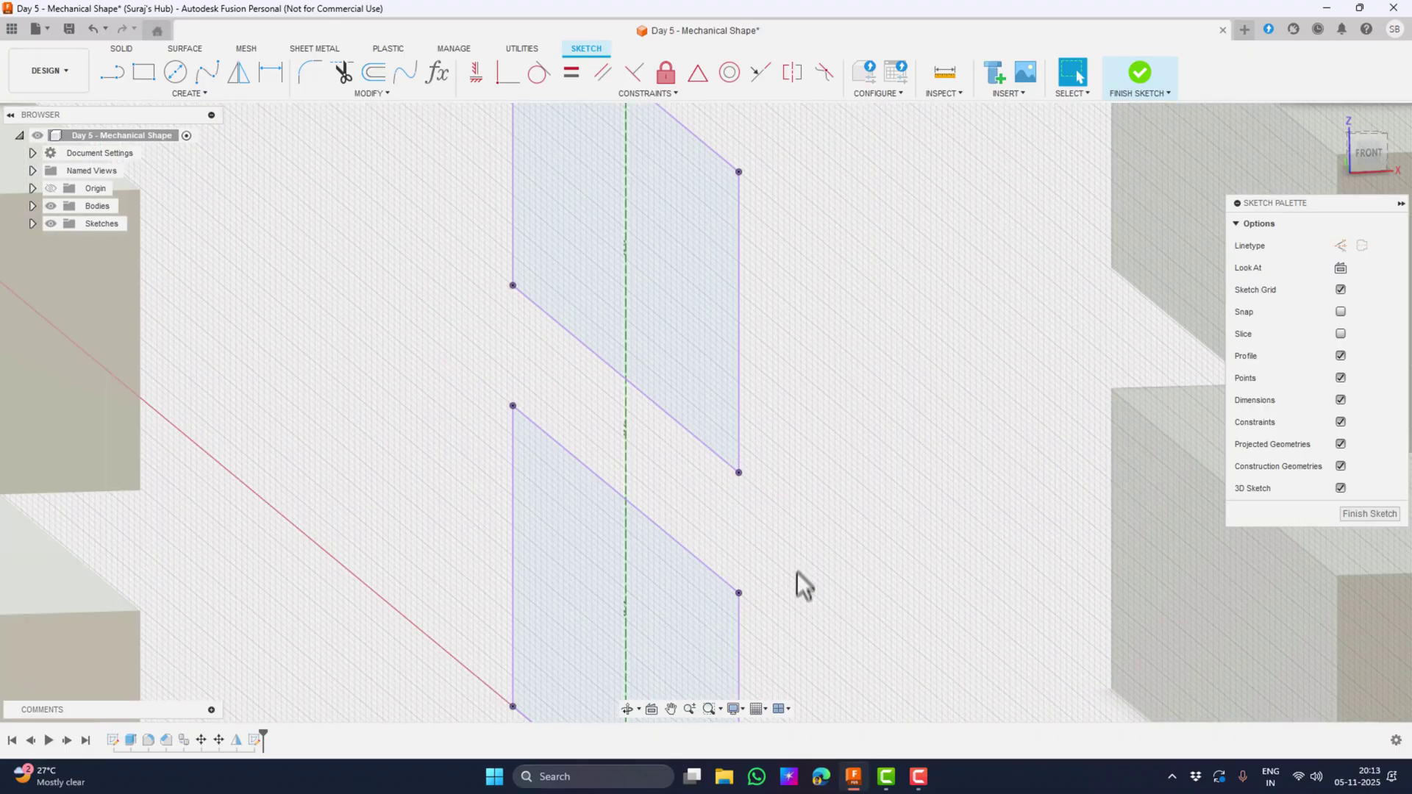
pyautogui.click(175, 72)
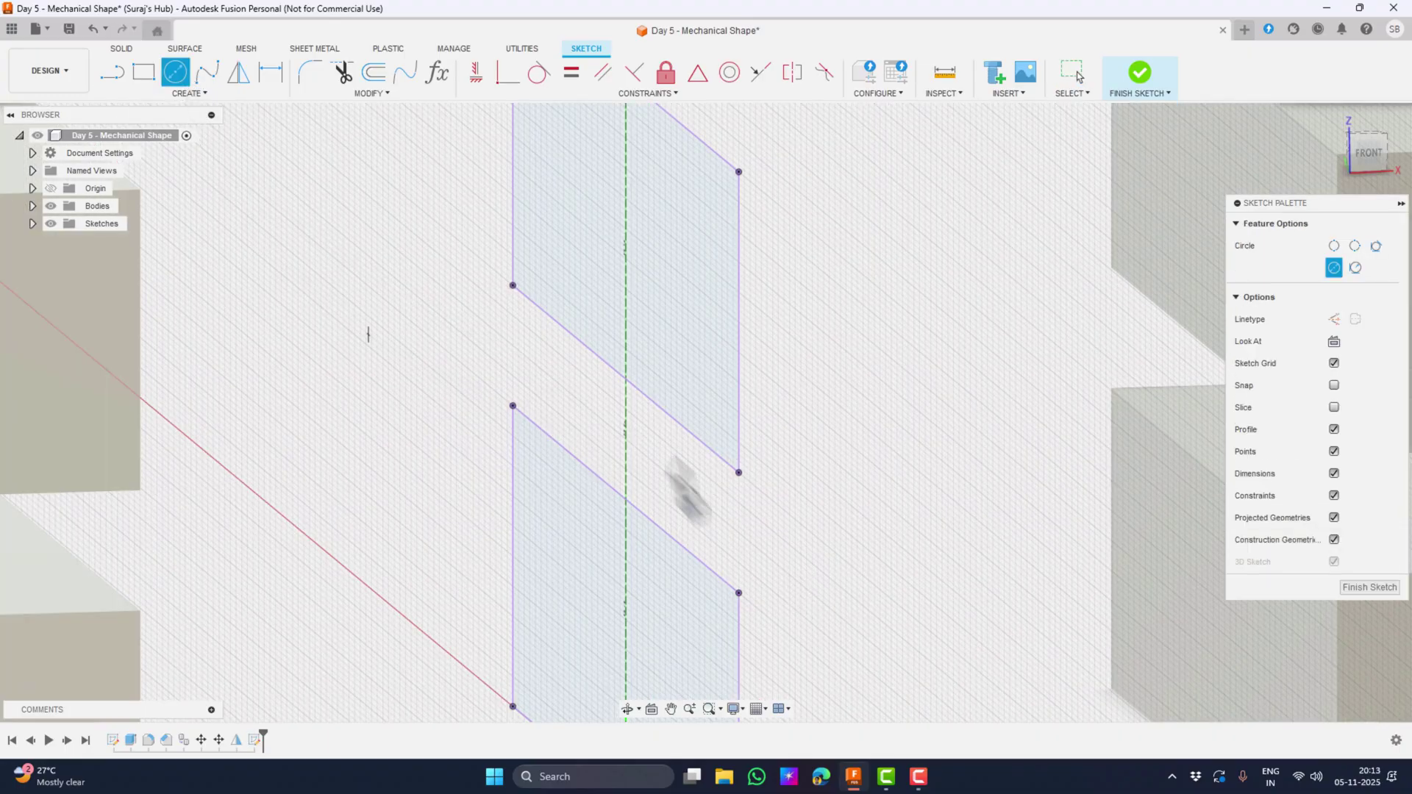
pyautogui.click(625, 439)
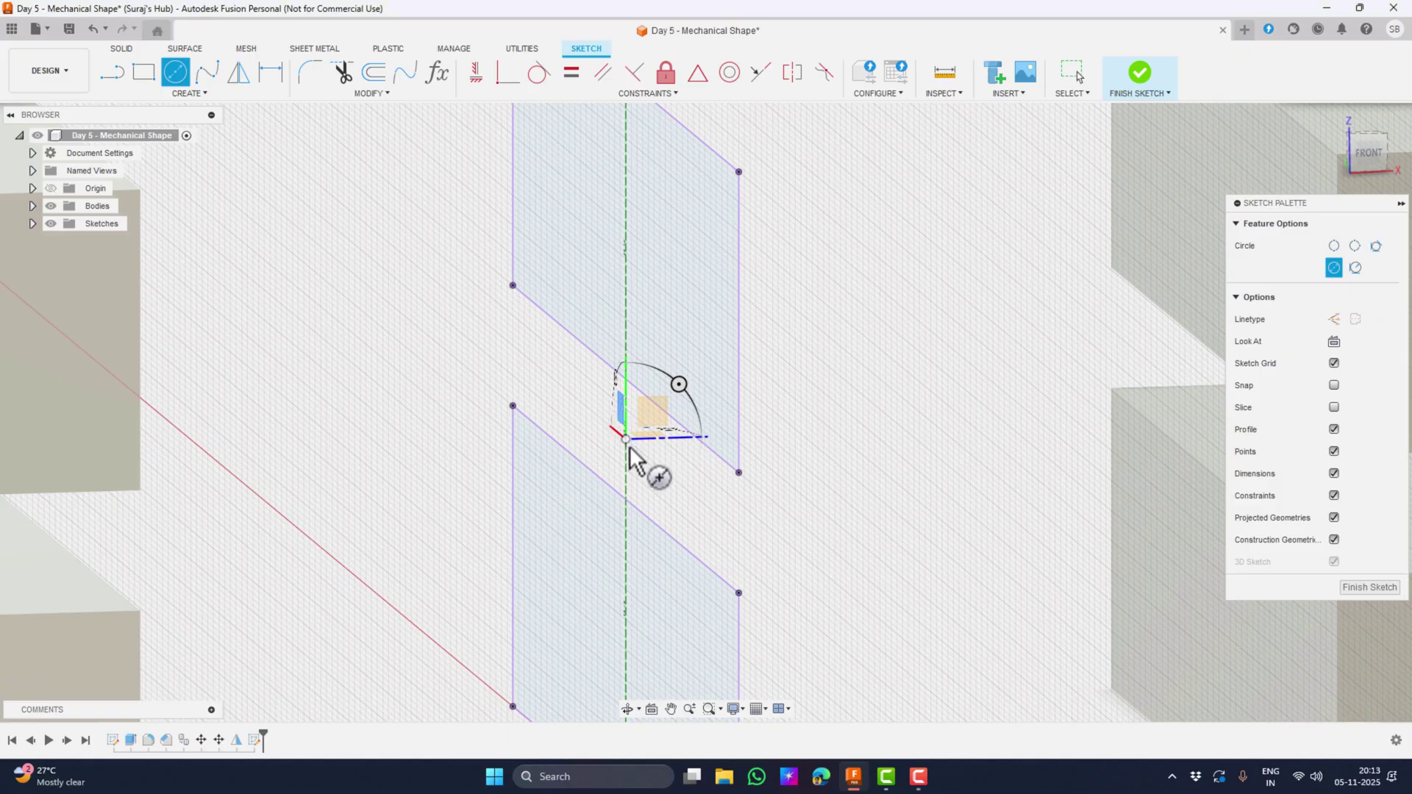
pyautogui.click(1140, 73)
pyautogui.keyDown('shift'); pyautogui.moveTo(816, 518); pyautogui.dragTo(835, 539, button='middle'); pyautogui.keyUp('shift')
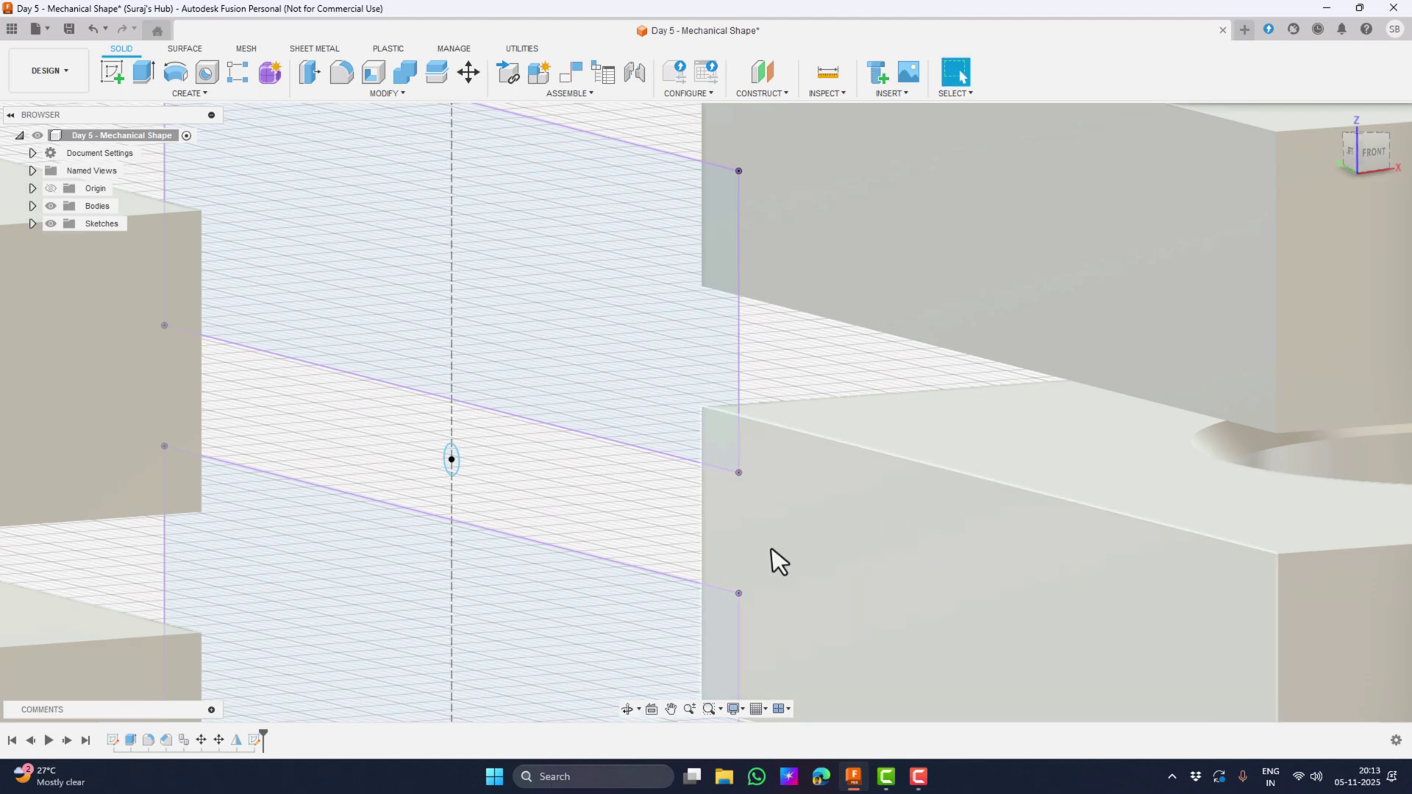
# Start an Axis Perpendicular to Face at Point and select the small profile at the plane centre
pyautogui.scroll(-5, 771, 548)
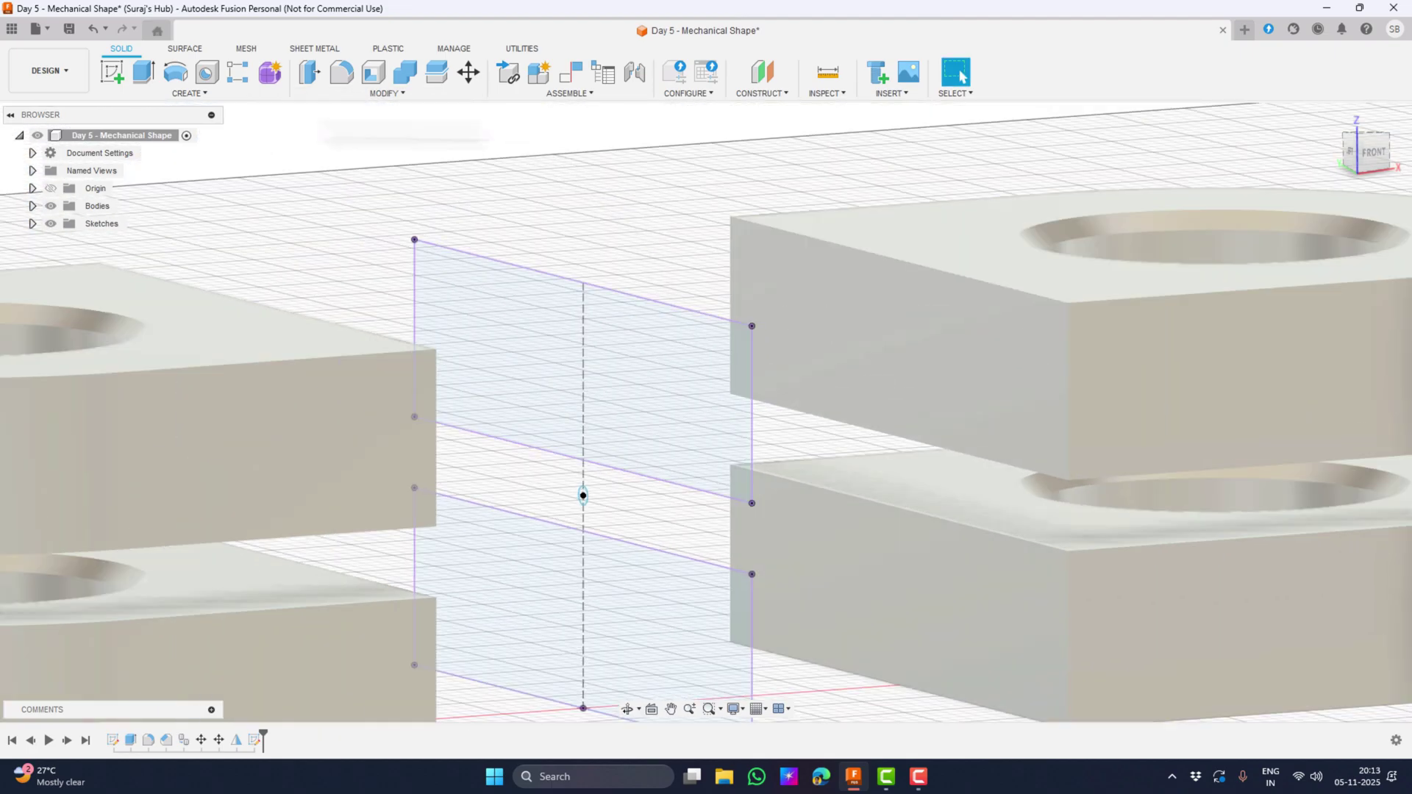
pyautogui.click(765, 94)
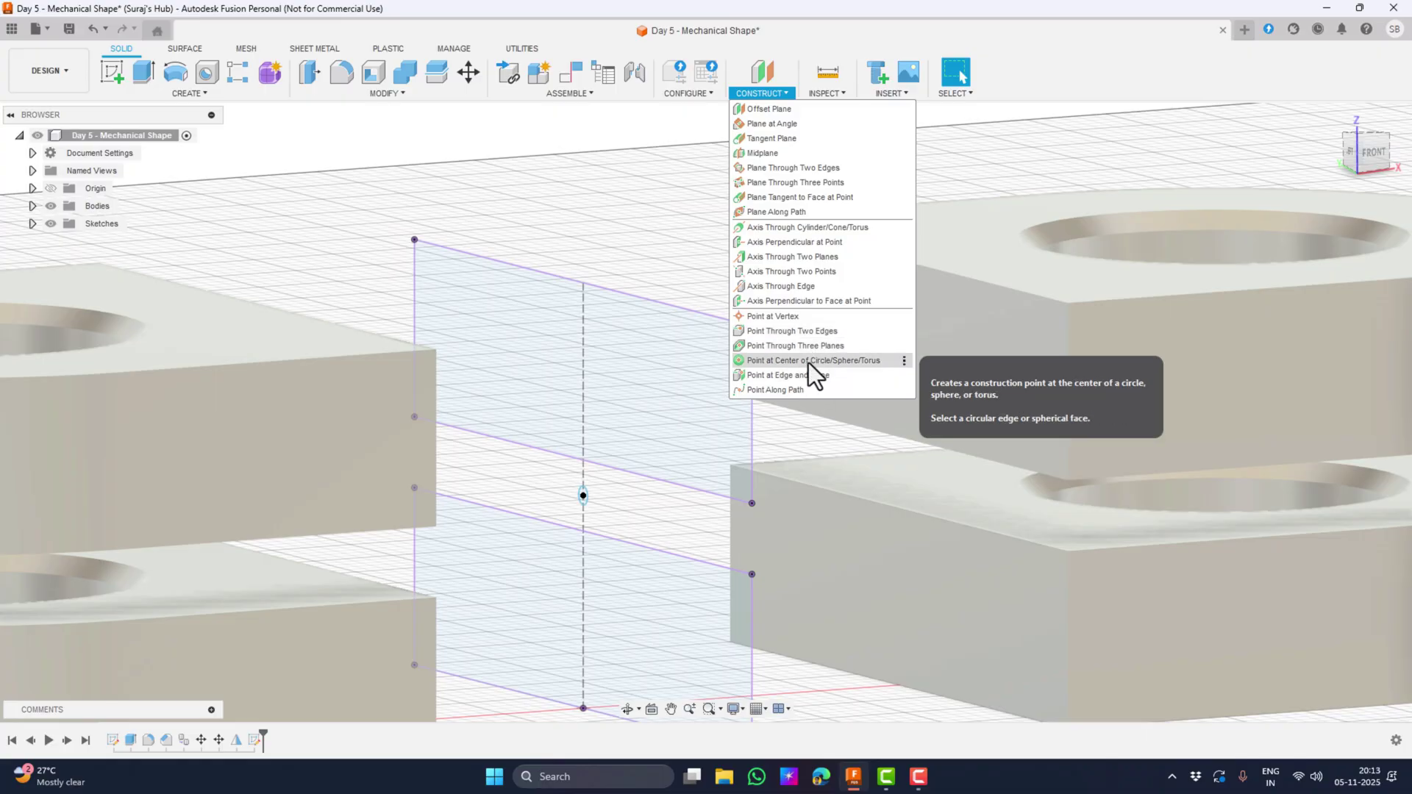
pyautogui.click(781, 306)
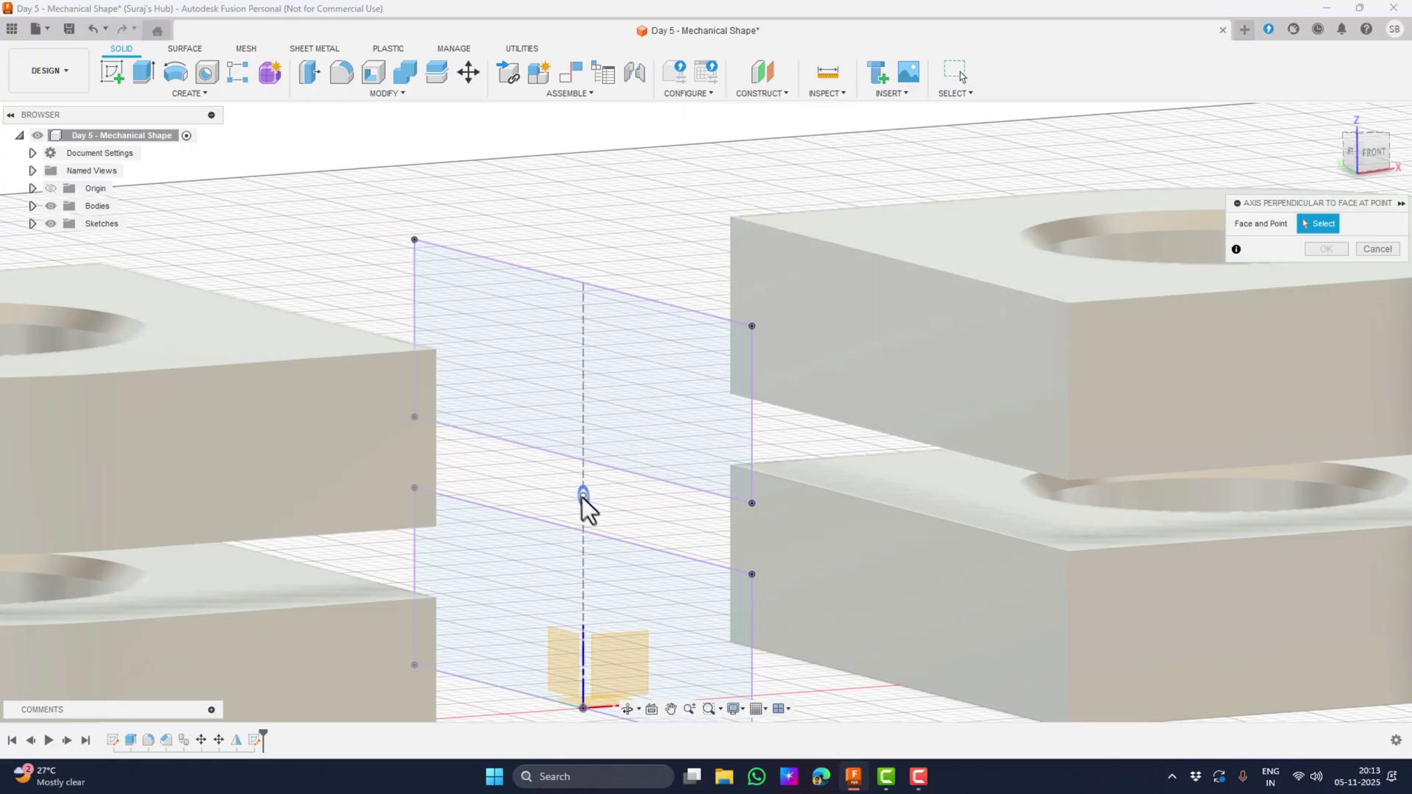
pyautogui.click(584, 501)
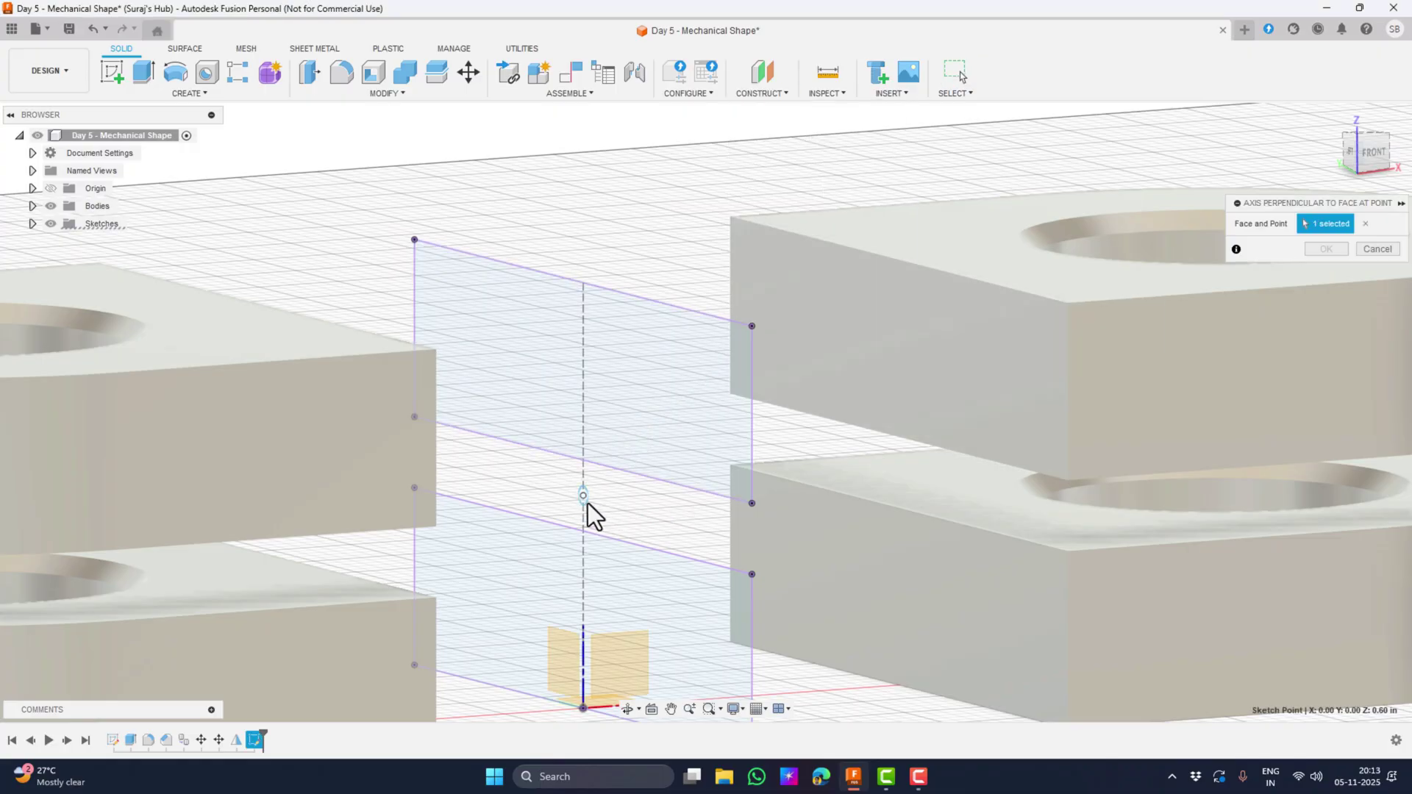
pyautogui.click(588, 503)
pyautogui.scroll(3, 588, 503)
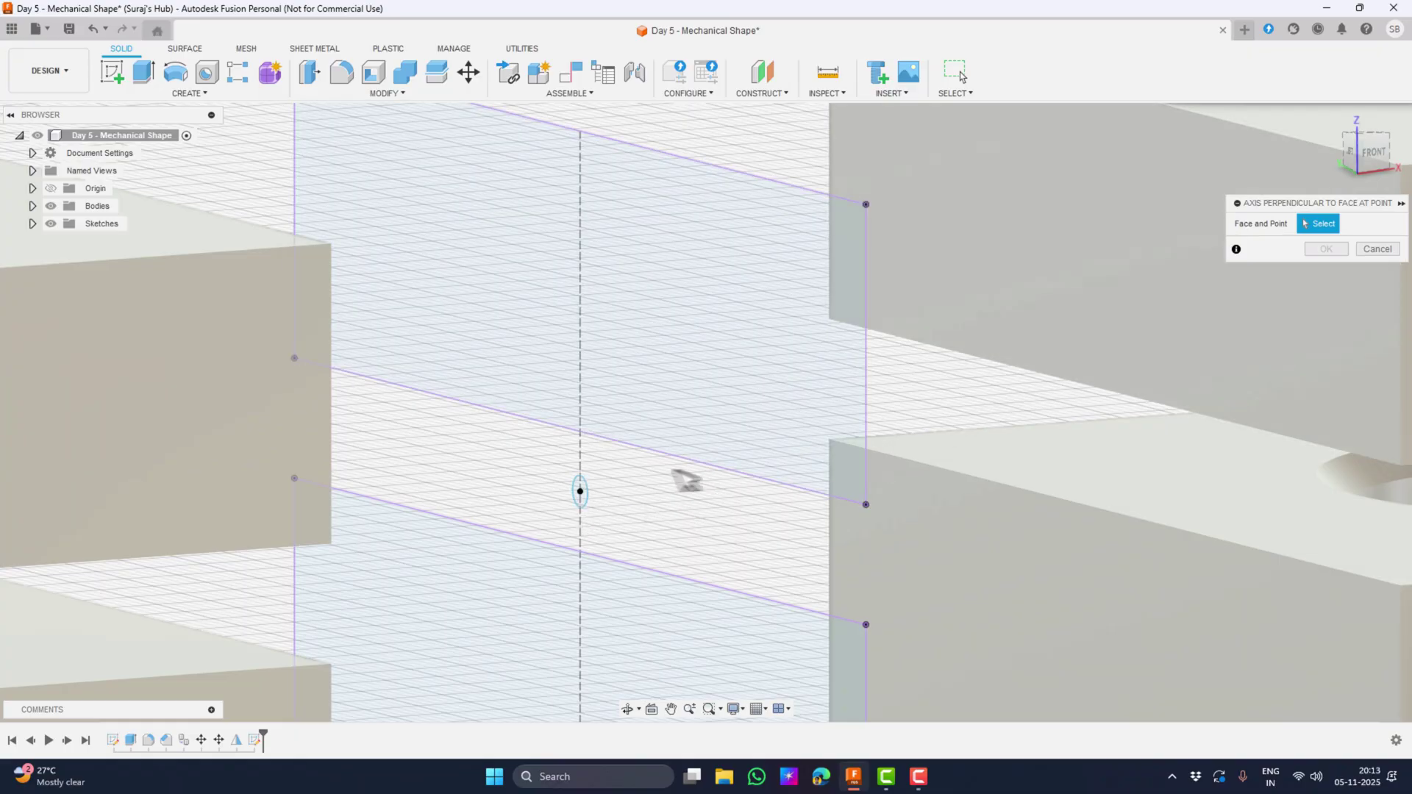
pyautogui.click(580, 503)
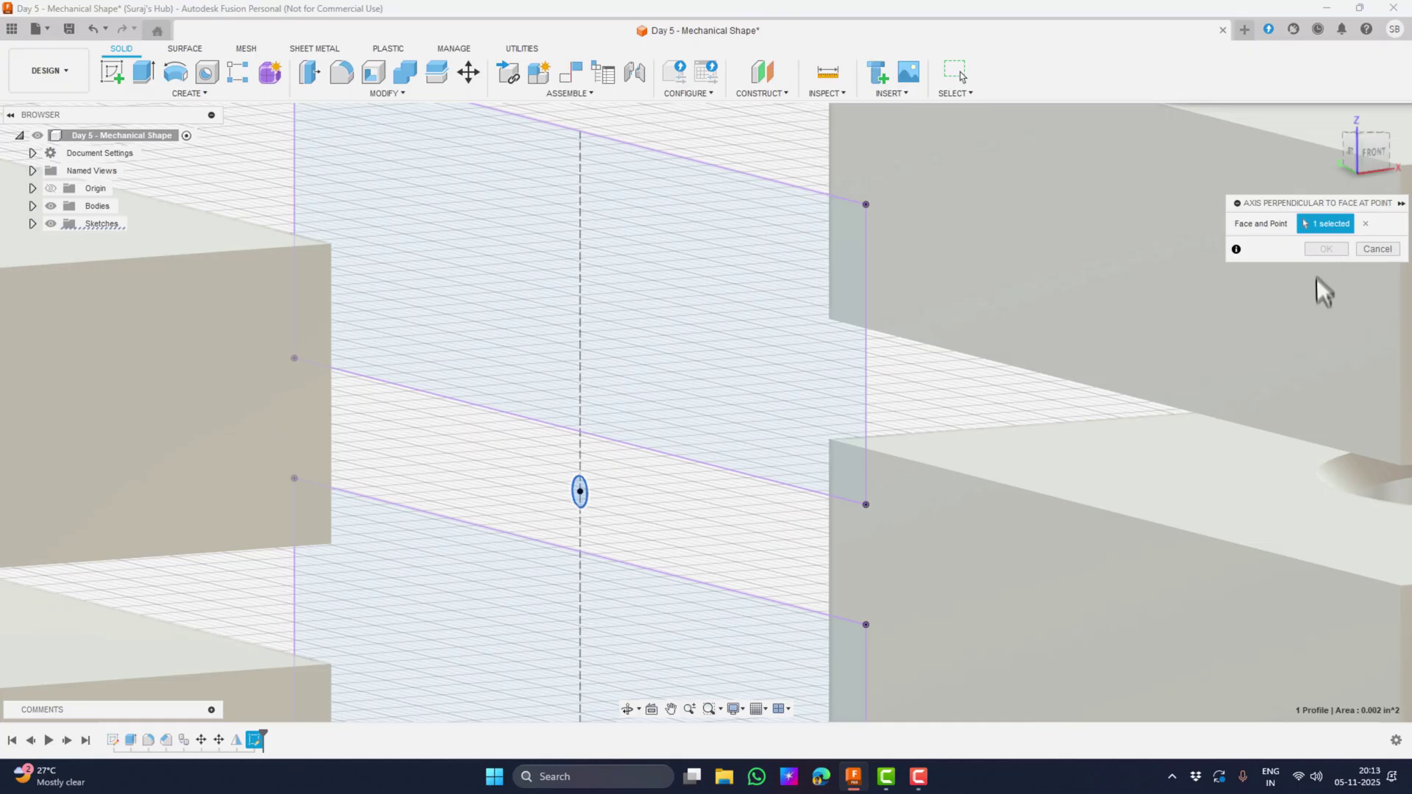
# Add the centre point and create the construction axis through it, perpendicular to the sketch plane
pyautogui.scroll(-3, 577, 504)
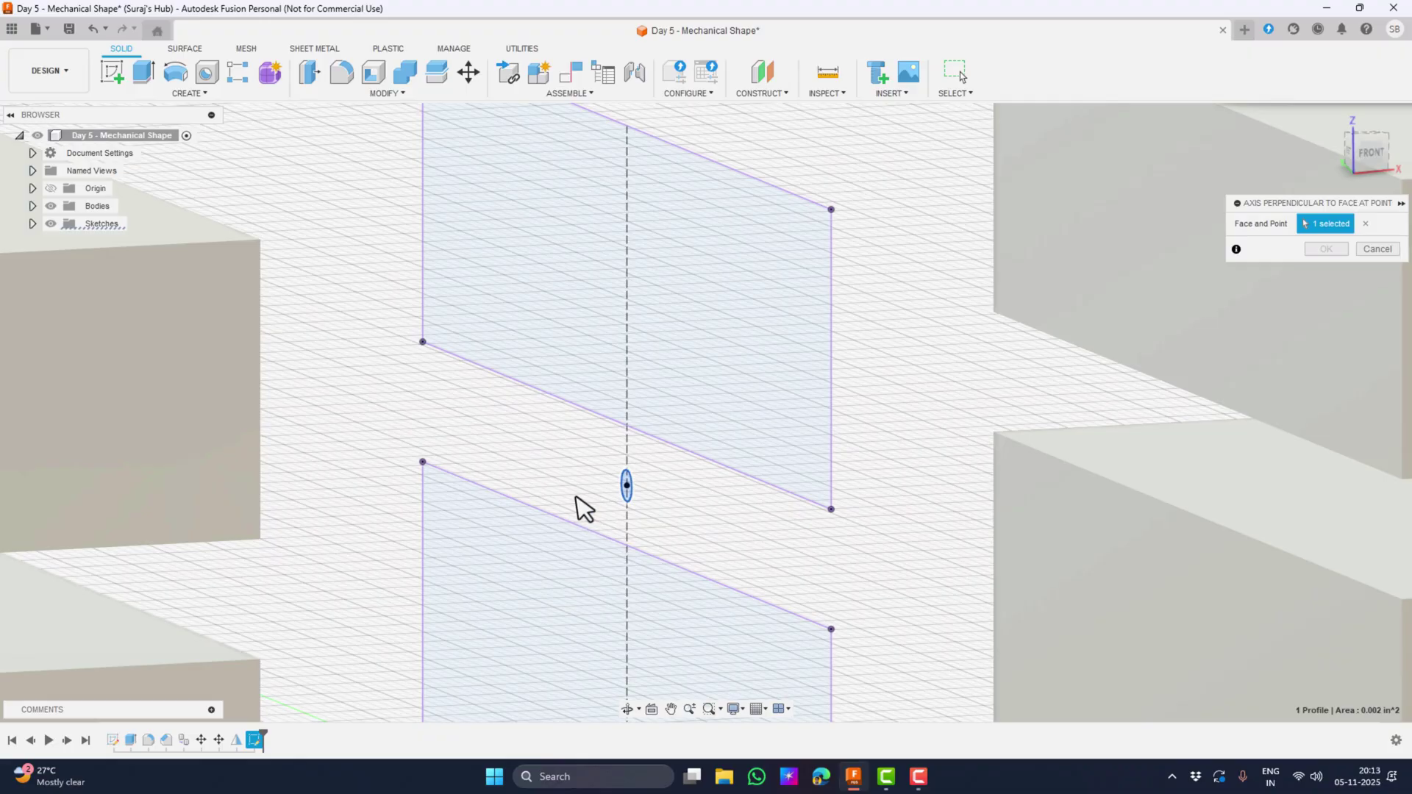
pyautogui.scroll(5, 576, 496)
pyautogui.scroll(2, 576, 495)
pyautogui.click(711, 470)
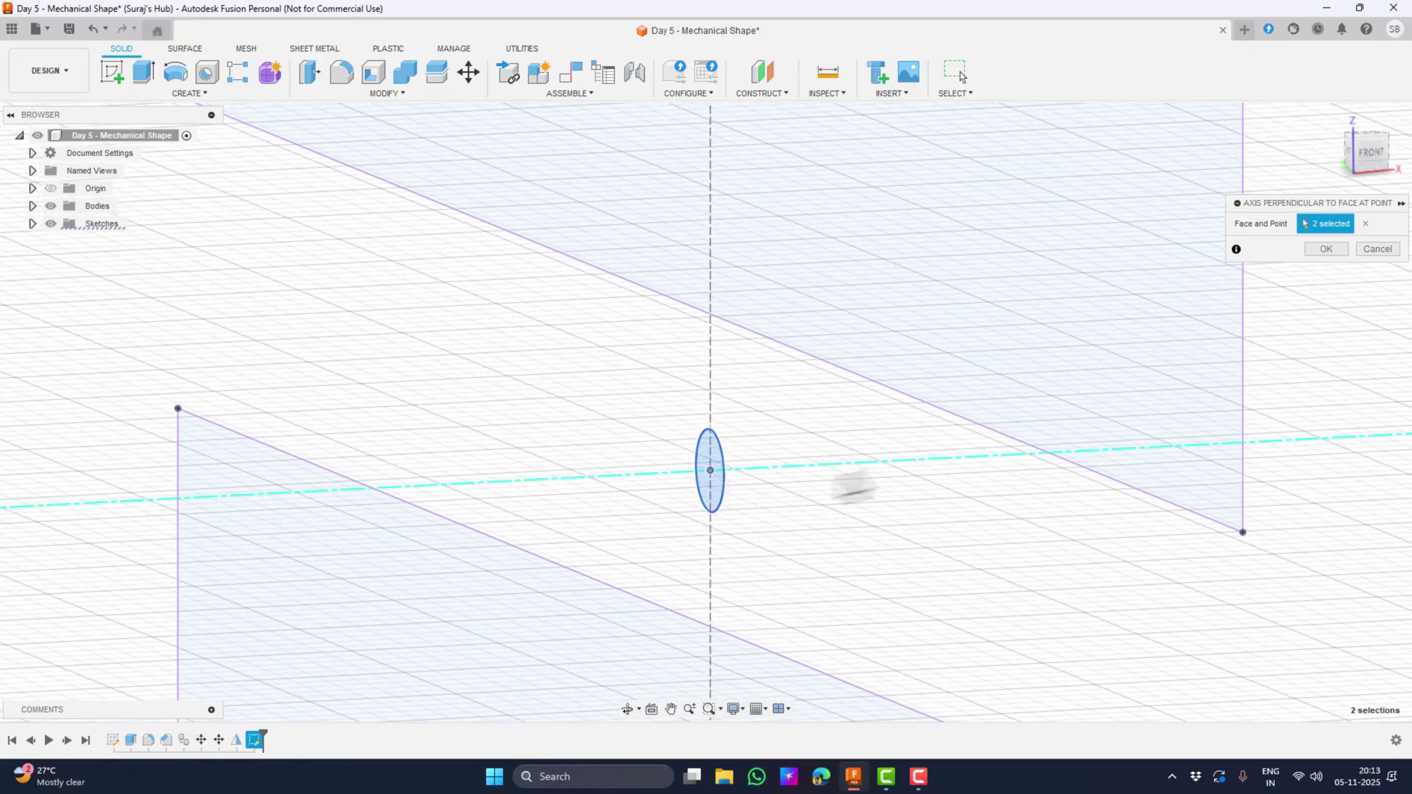
pyautogui.click(1325, 249)
pyautogui.scroll(-5, 929, 558)
pyautogui.keyDown('shift'); pyautogui.moveTo(930, 558); pyautogui.dragTo(773, 224, button='middle'); pyautogui.keyUp('shift')
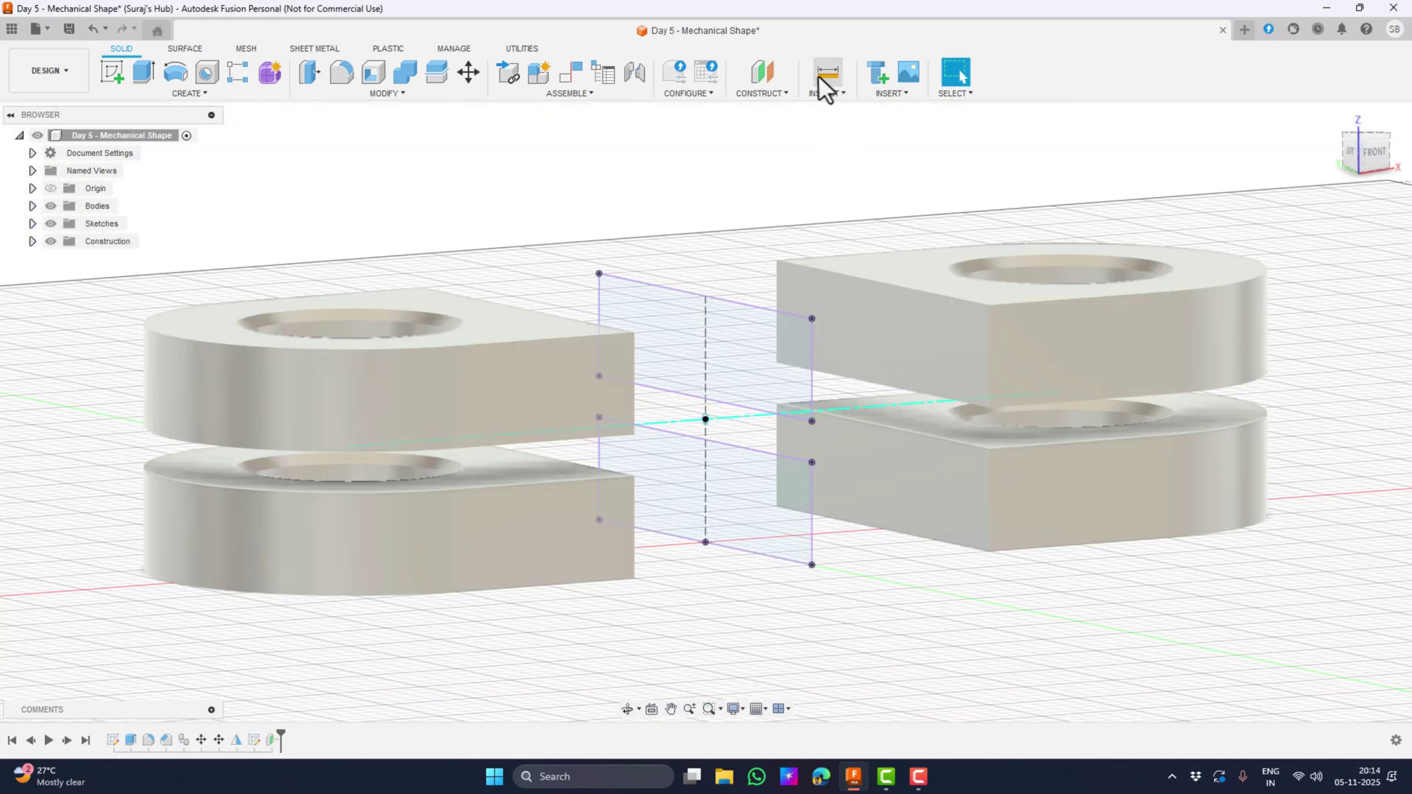
# Rotate both right-hand D-shaped blocks about the construction axis by about -90° so they stand upright
pyautogui.click(473, 79)
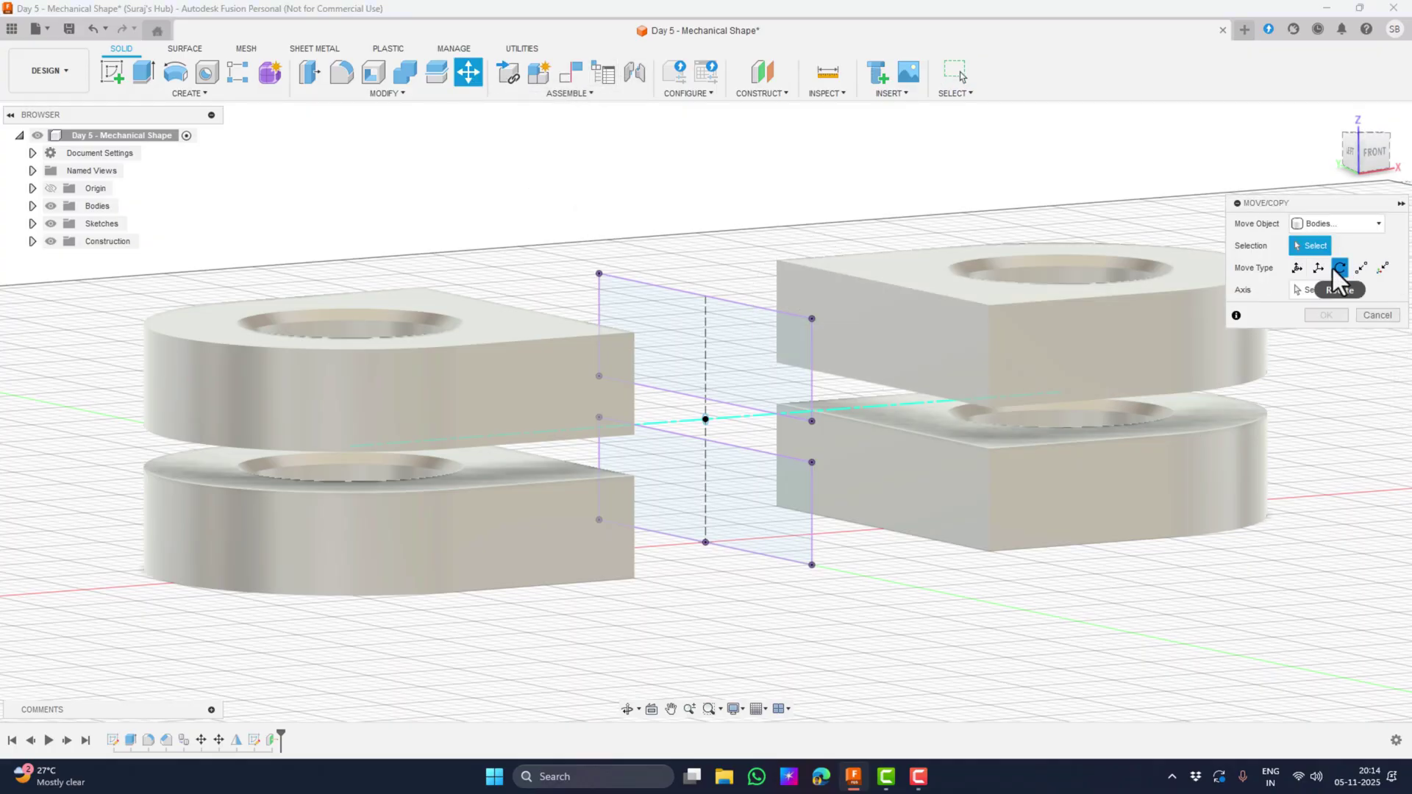
pyautogui.click(1033, 367)
pyautogui.click(1034, 489)
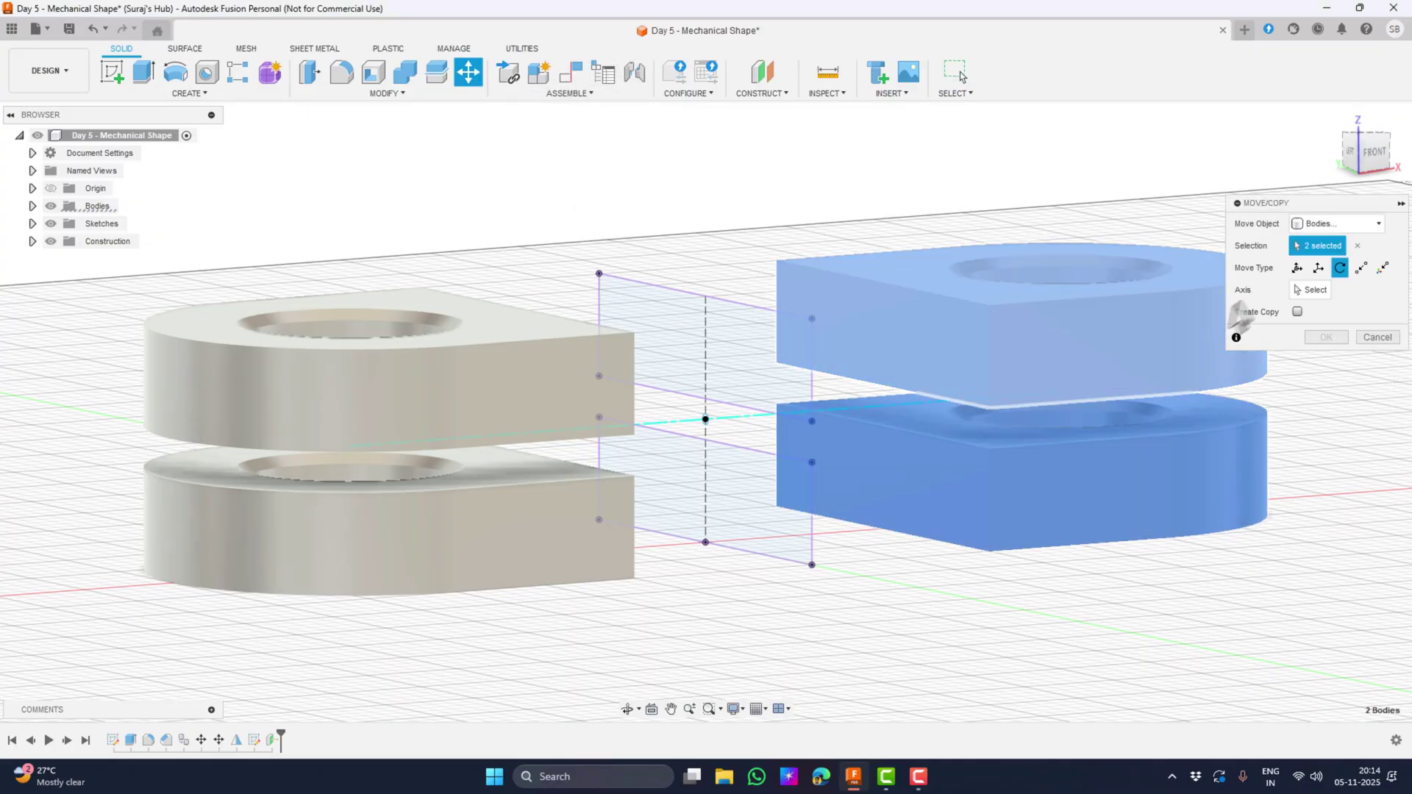
pyautogui.click(1311, 290)
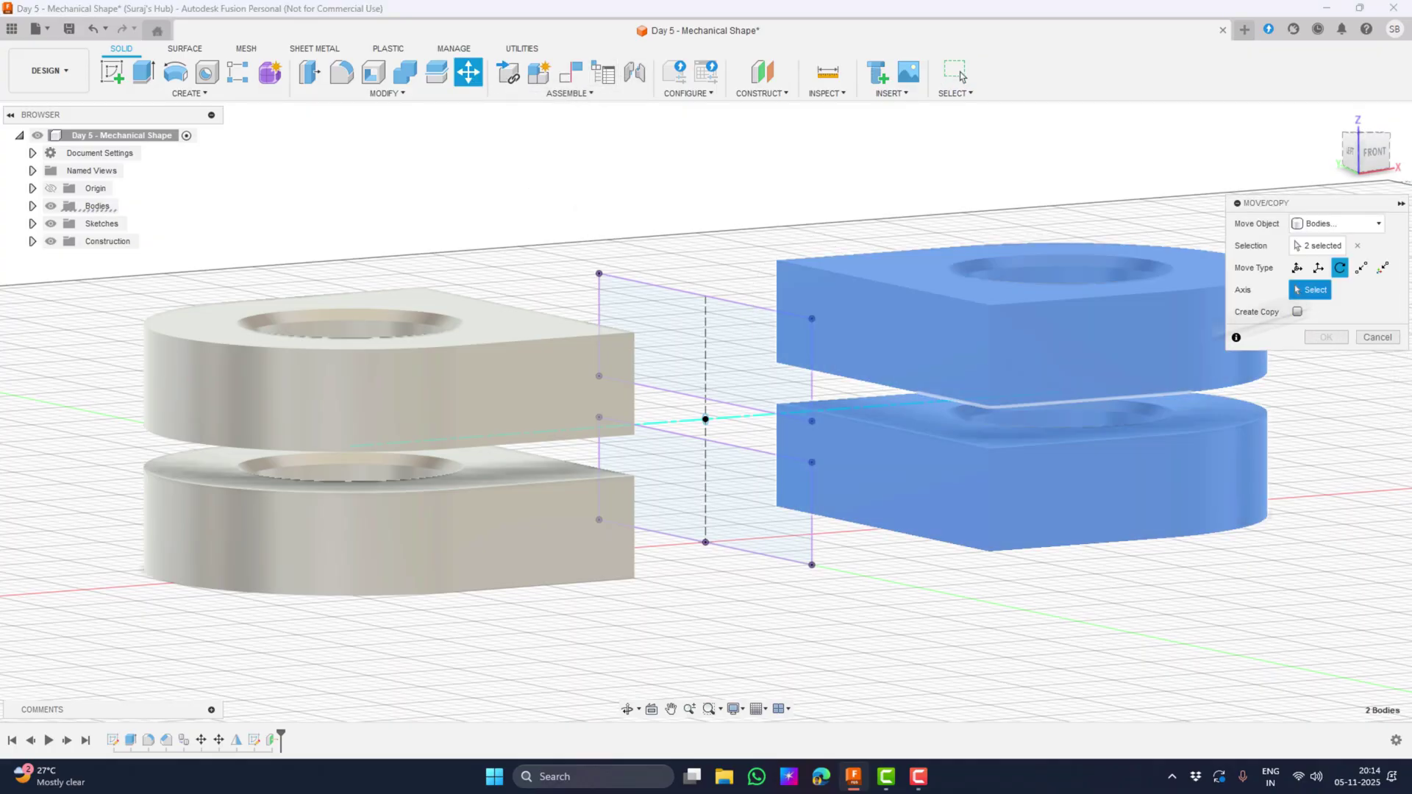
pyautogui.click(726, 418)
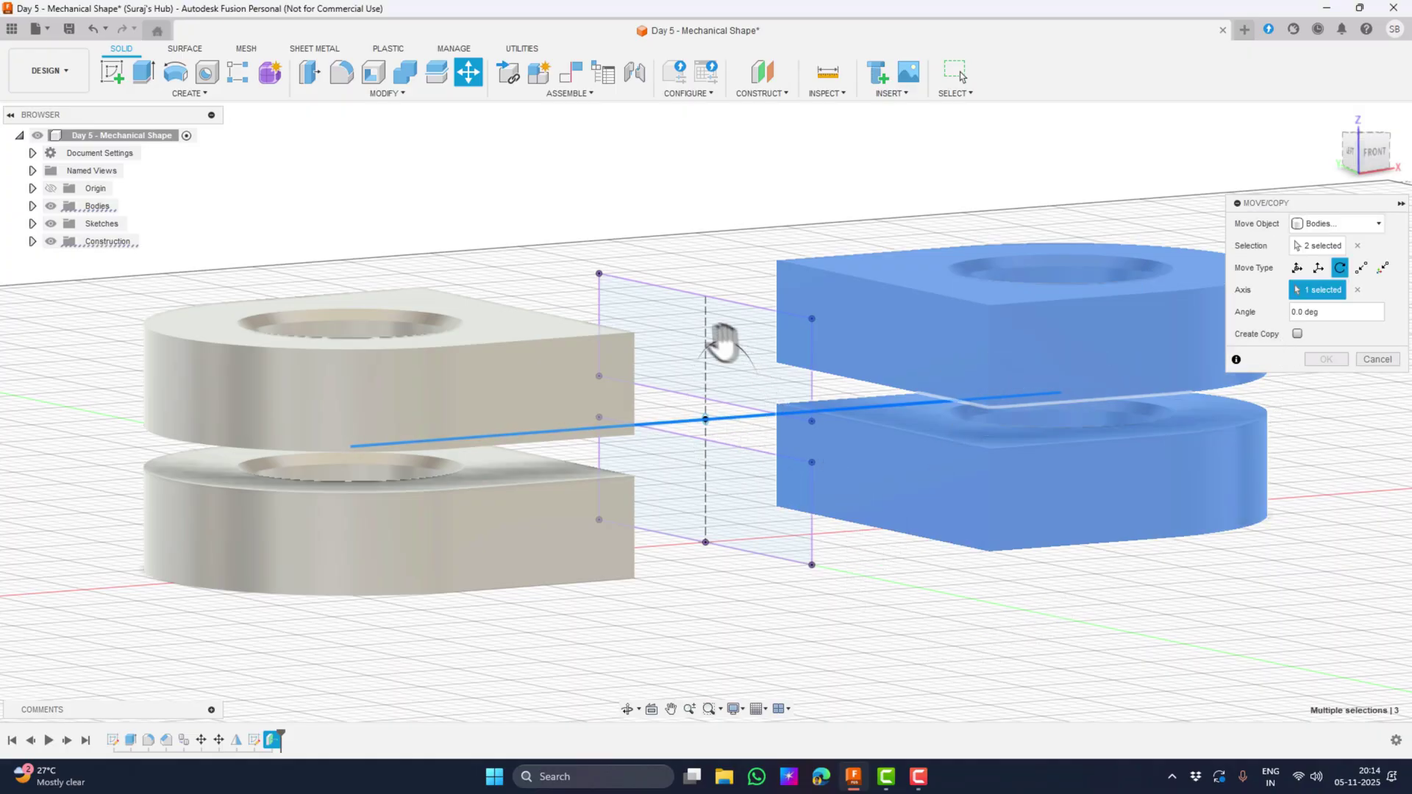
pyautogui.moveTo(725, 340); pyautogui.dragTo(663, 407)
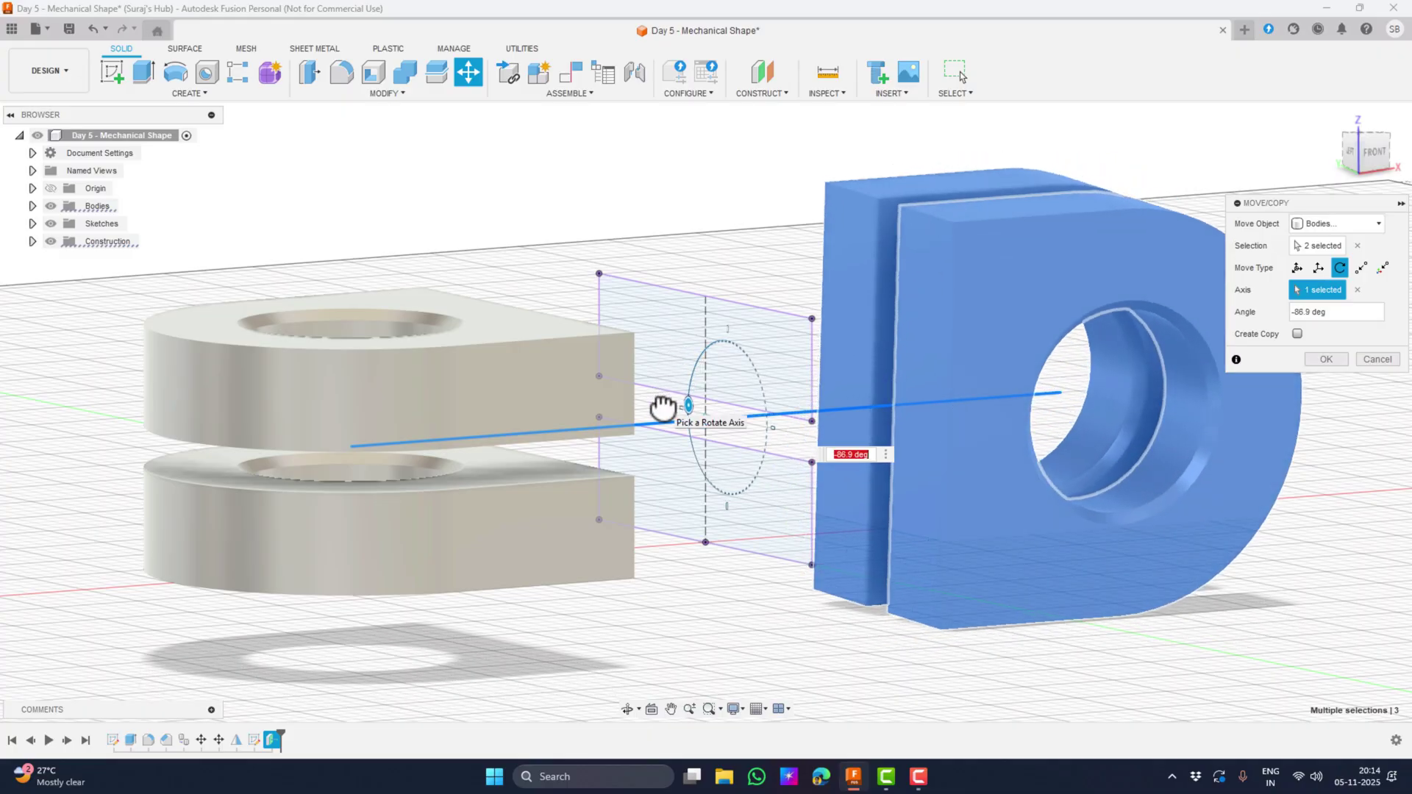
pyautogui.press('Return')
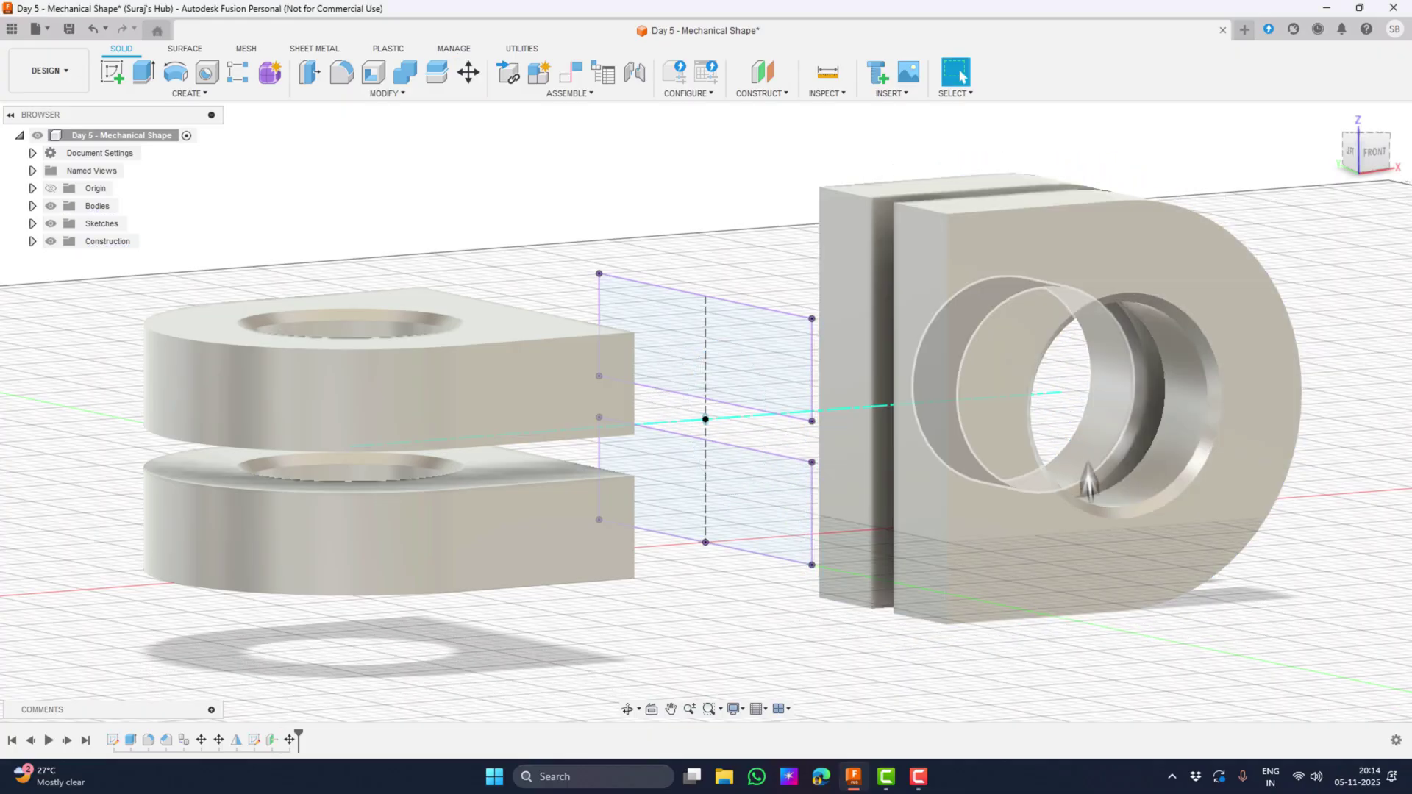
pyautogui.keyDown('shift'); pyautogui.moveTo(986, 466); pyautogui.dragTo(853, 576, button='middle'); pyautogui.keyUp('shift')
pyautogui.click(32, 224)
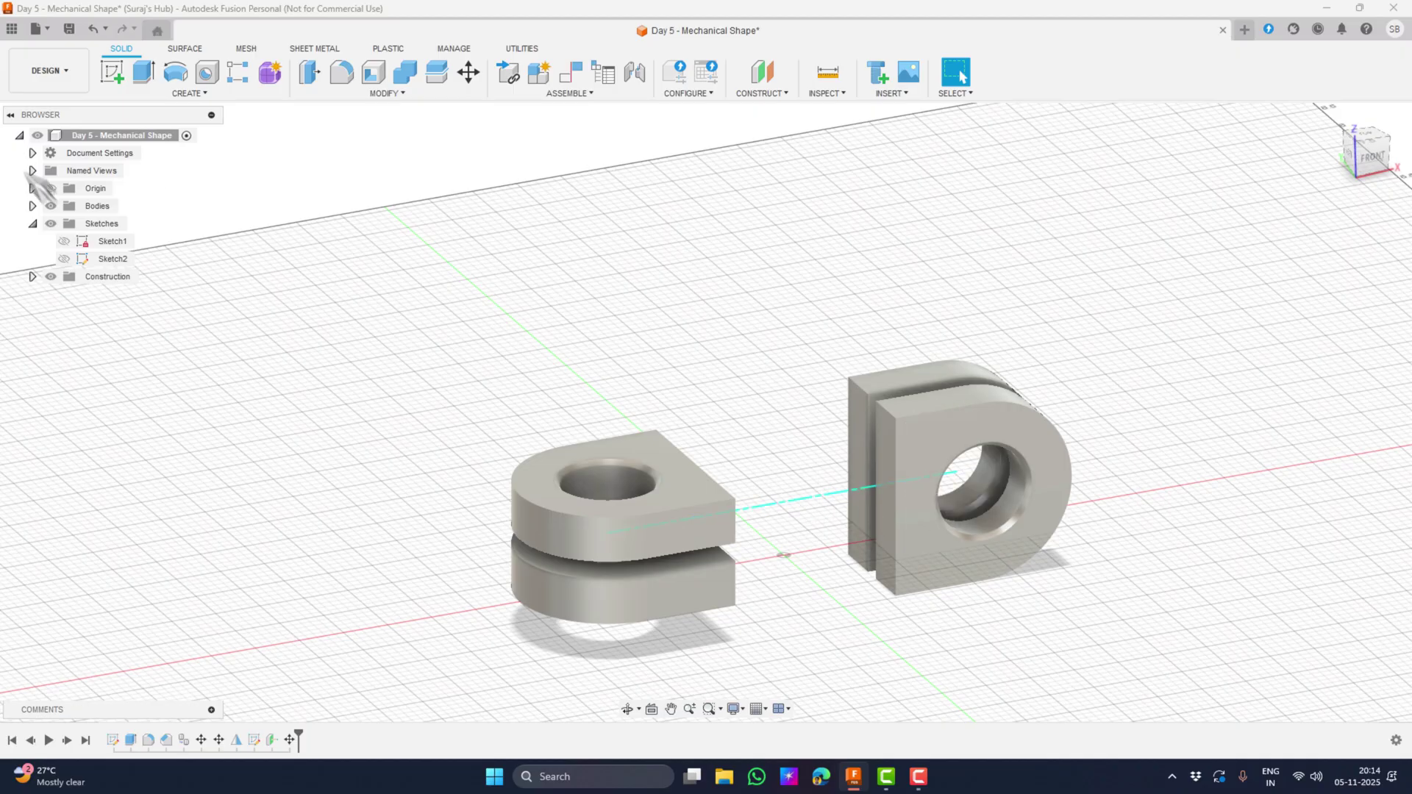
# Hide the sketch and collapse the browser folders so only the four D-shaped plates show
pyautogui.click(32, 188)
pyautogui.click(32, 400)
pyautogui.click(32, 400)
pyautogui.click(33, 347)
pyautogui.click(33, 188)
pyautogui.keyDown('shift'); pyautogui.moveTo(735, 500); pyautogui.dragTo(853, 422, button='middle'); pyautogui.keyUp('shift')
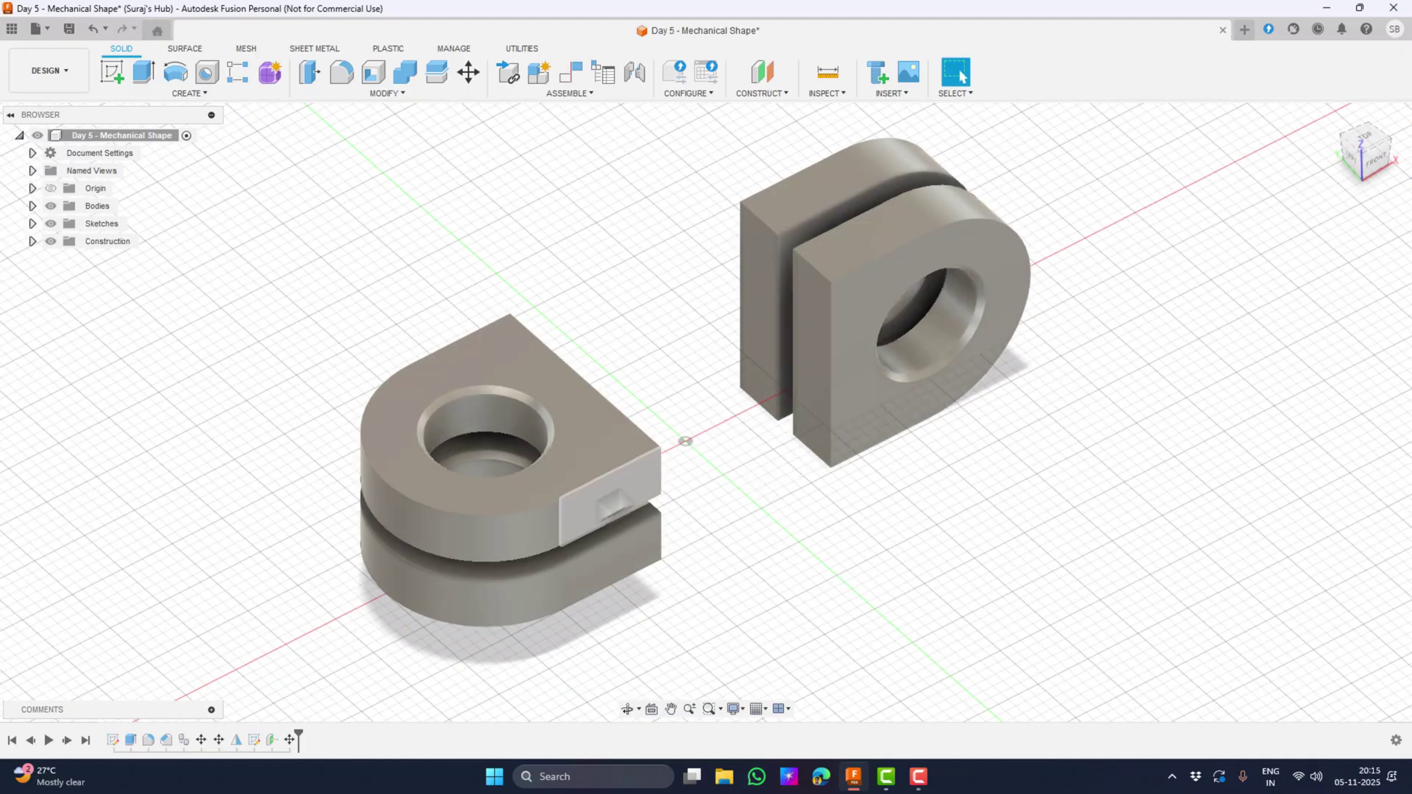
pyautogui.moveTo(791, 504)
pyautogui.keyDown('shift'); pyautogui.mouseDown(button='middle')
pyautogui.moveTo(911, 500)
pyautogui.moveTo(867, 470)
pyautogui.mouseUp(button='middle'); pyautogui.keyUp('shift')
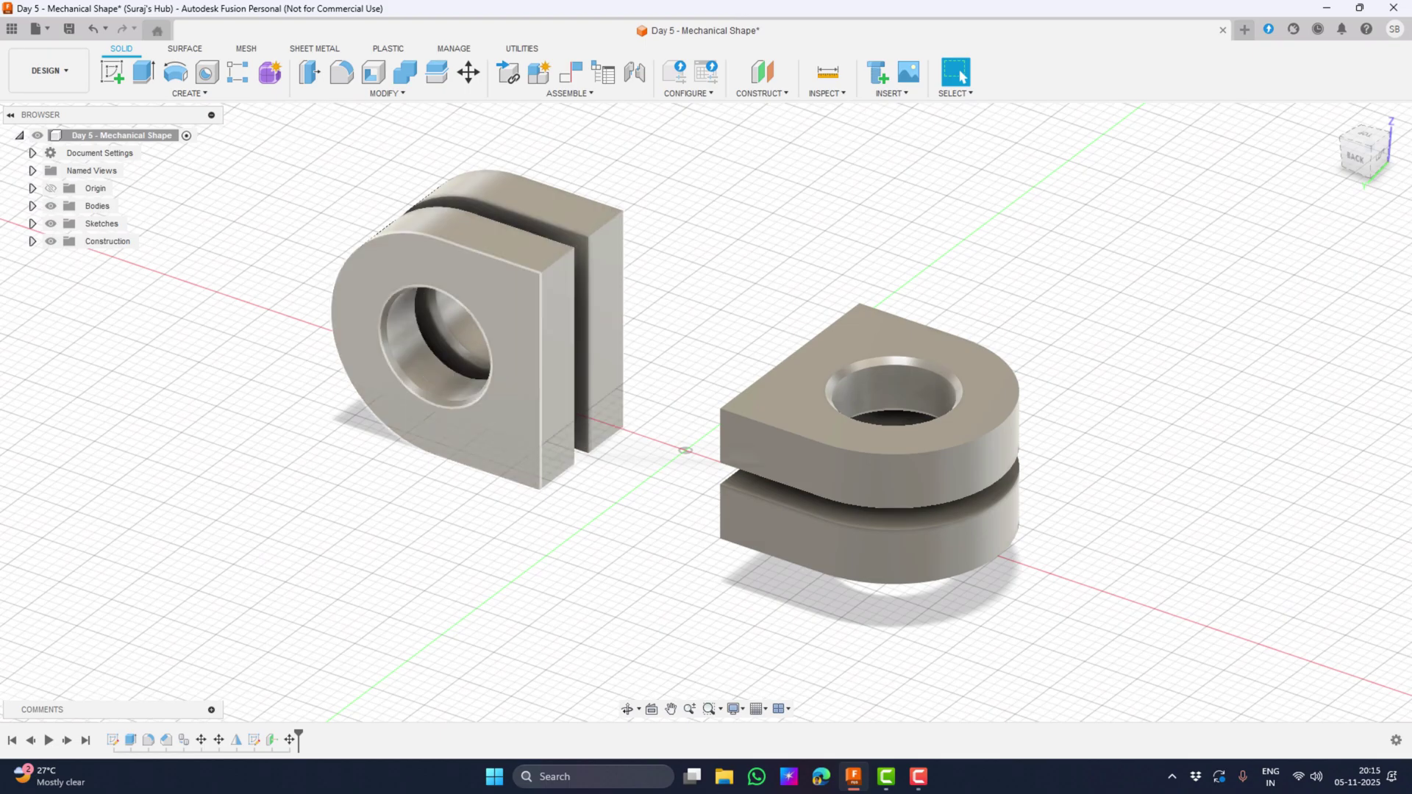
pyautogui.keyDown('shift'); pyautogui.moveTo(1079, 434); pyautogui.dragTo(933, 419, button='middle'); pyautogui.keyUp('shift')
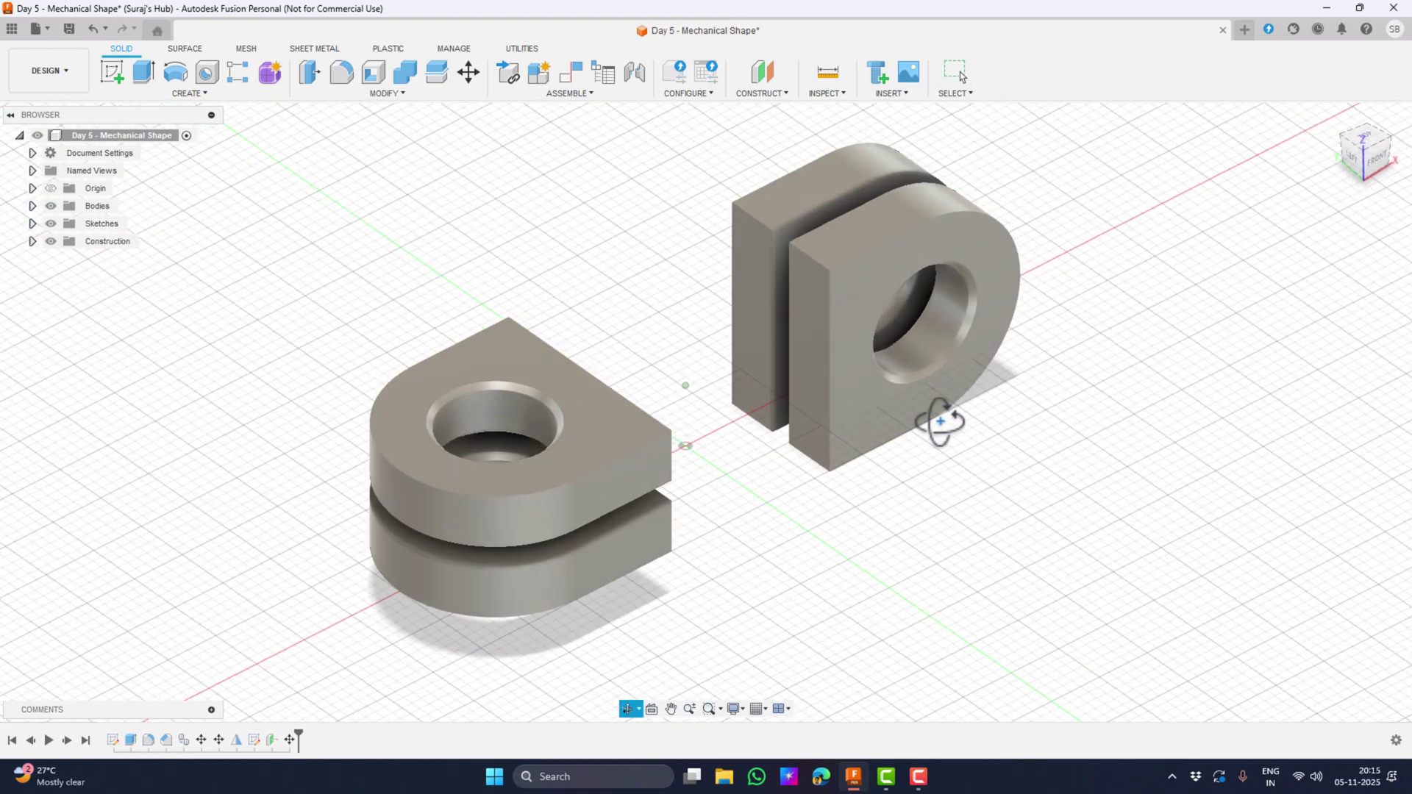
pyautogui.click(390, 94)
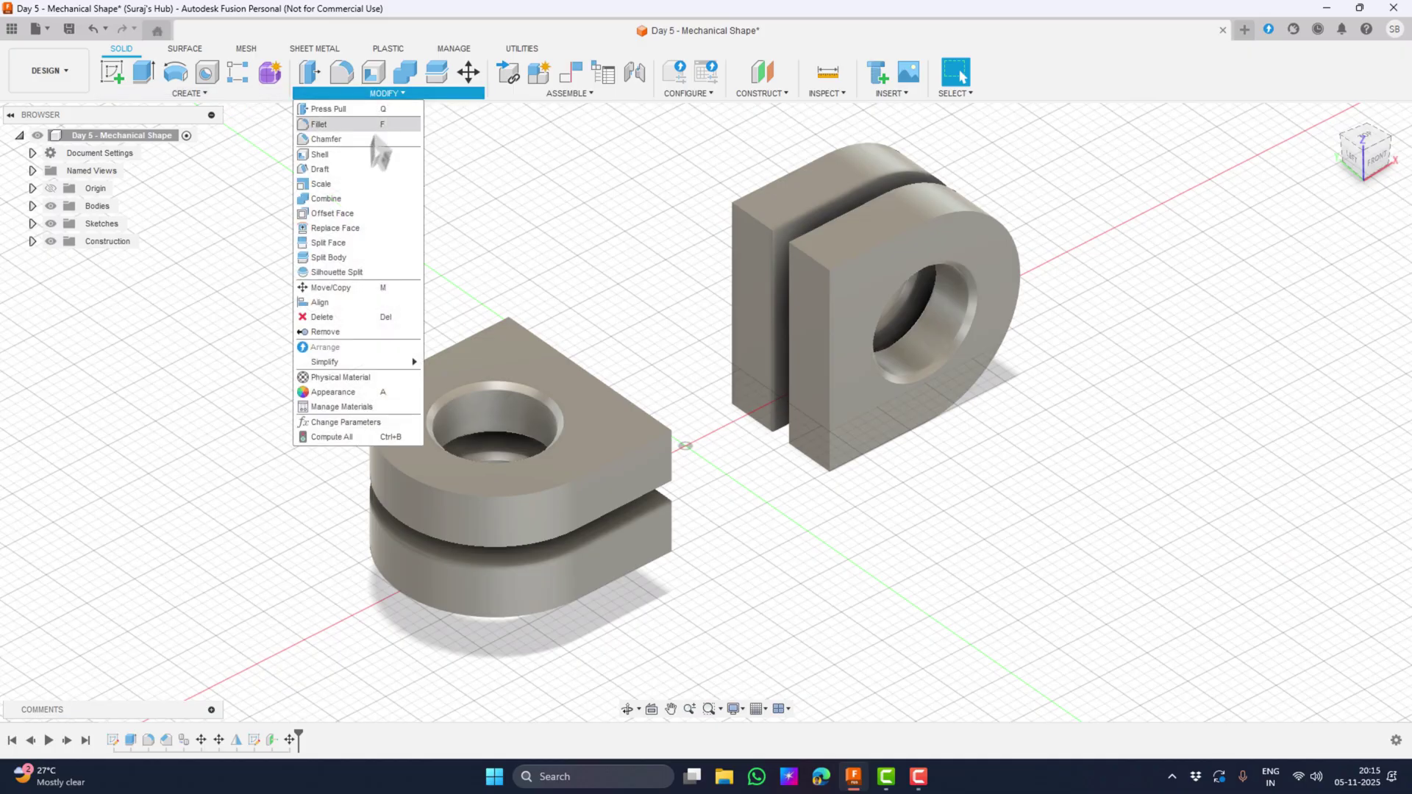
# Align the first upright block's D face to the flat block's end face
pyautogui.click(324, 302)
pyautogui.click(858, 412)
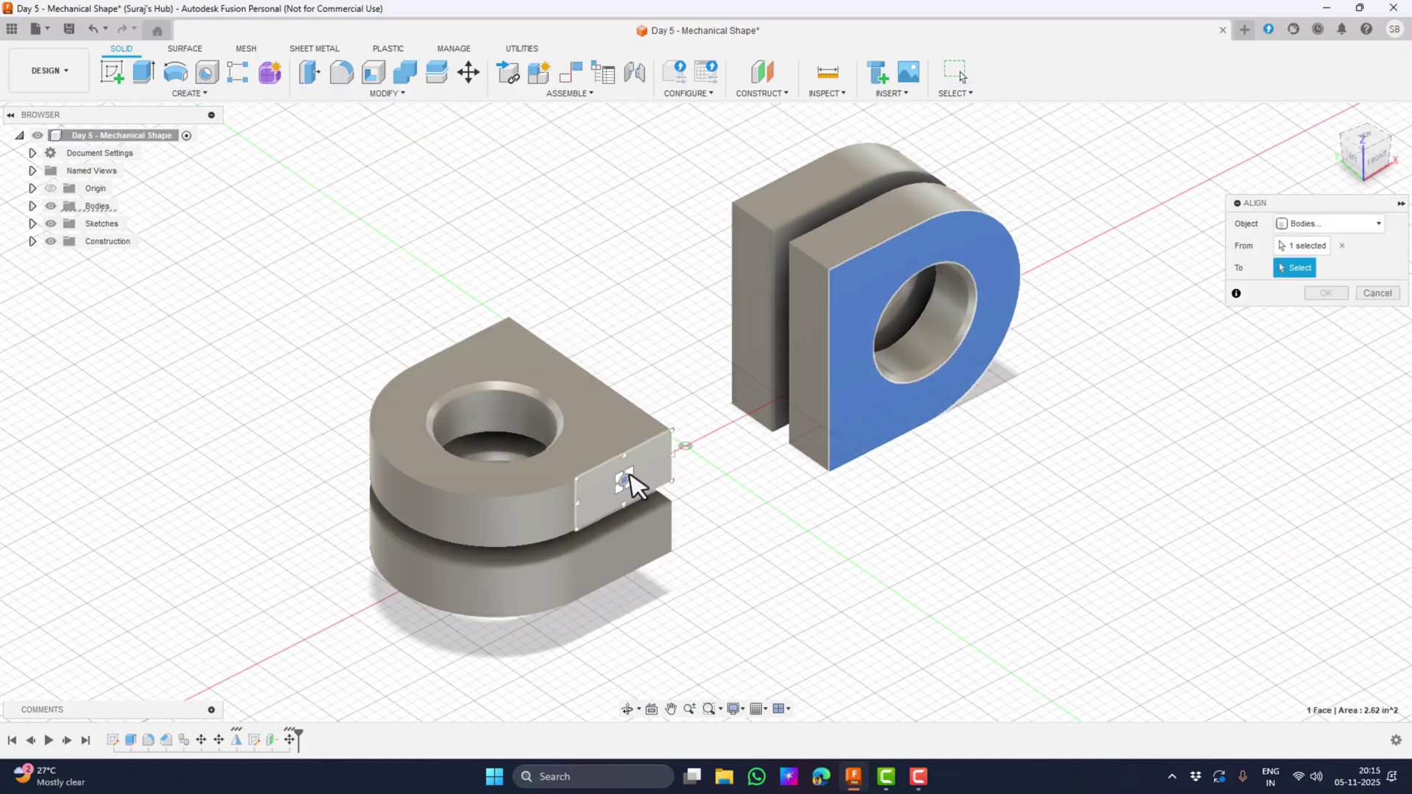
pyautogui.click(629, 479)
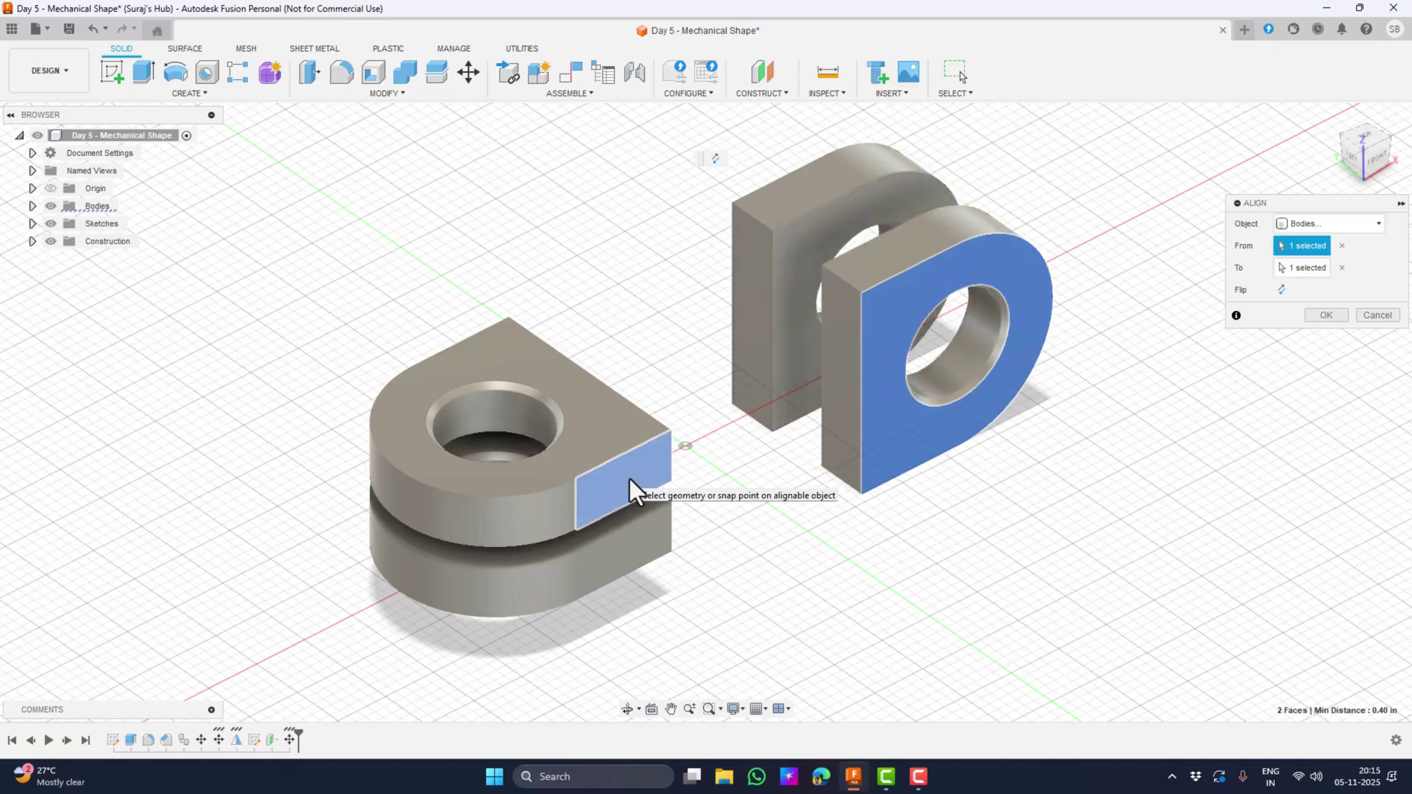
pyautogui.keyDown('shift'); pyautogui.moveTo(1146, 672); pyautogui.dragTo(1247, 640, button='middle'); pyautogui.keyUp('shift')
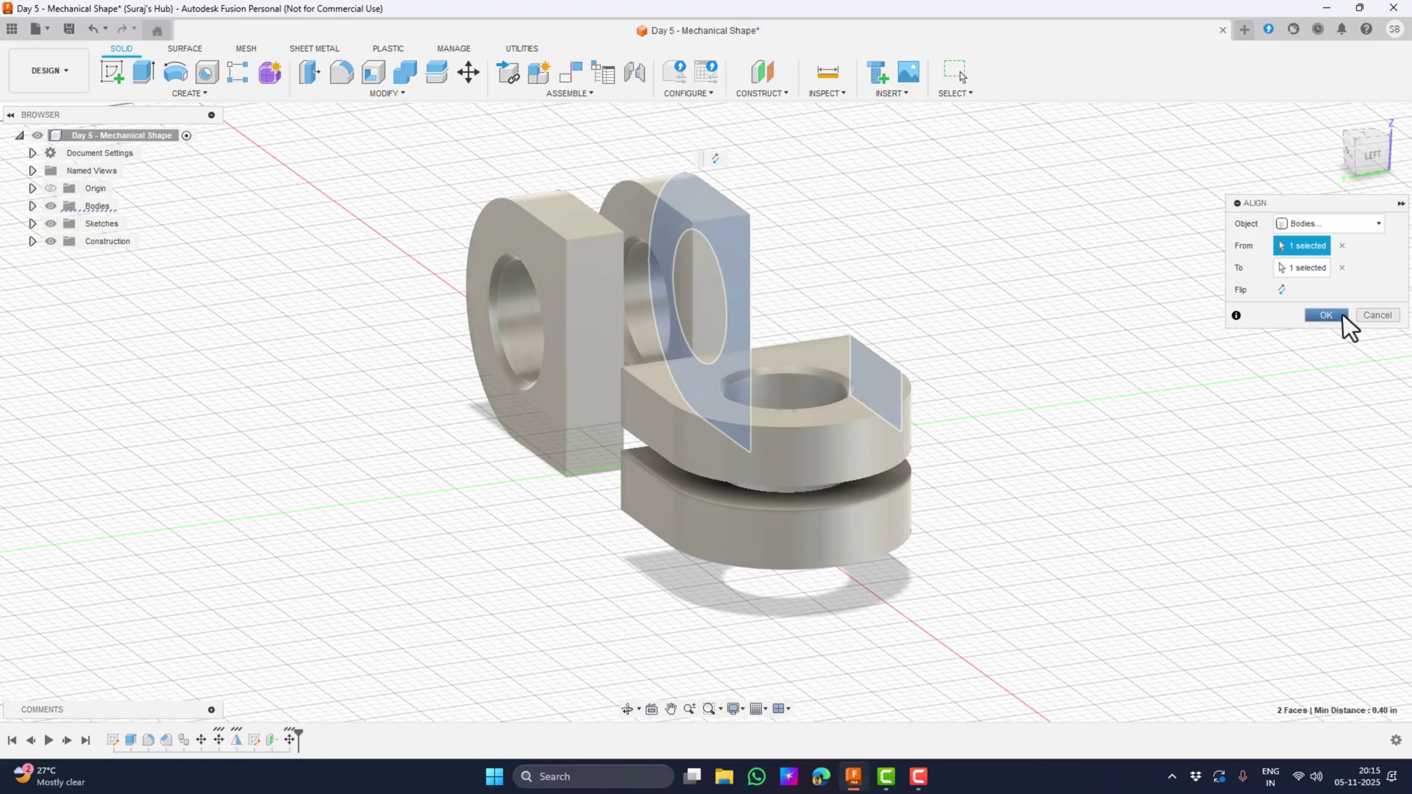
pyautogui.click(1327, 314)
# Align the other upright block's D face to the lower flat block's end face
pyautogui.click(406, 95)
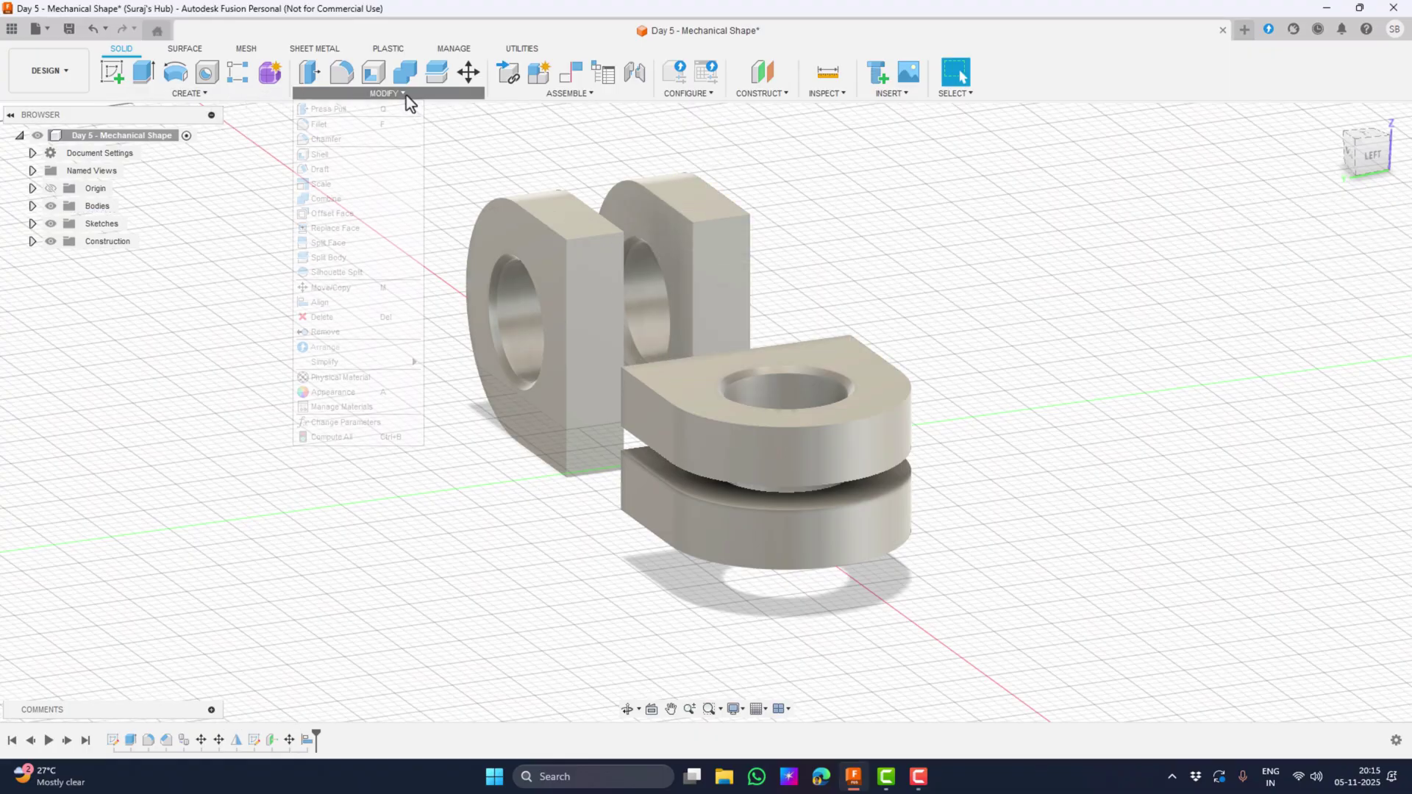
pyautogui.click(329, 306)
pyautogui.click(528, 254)
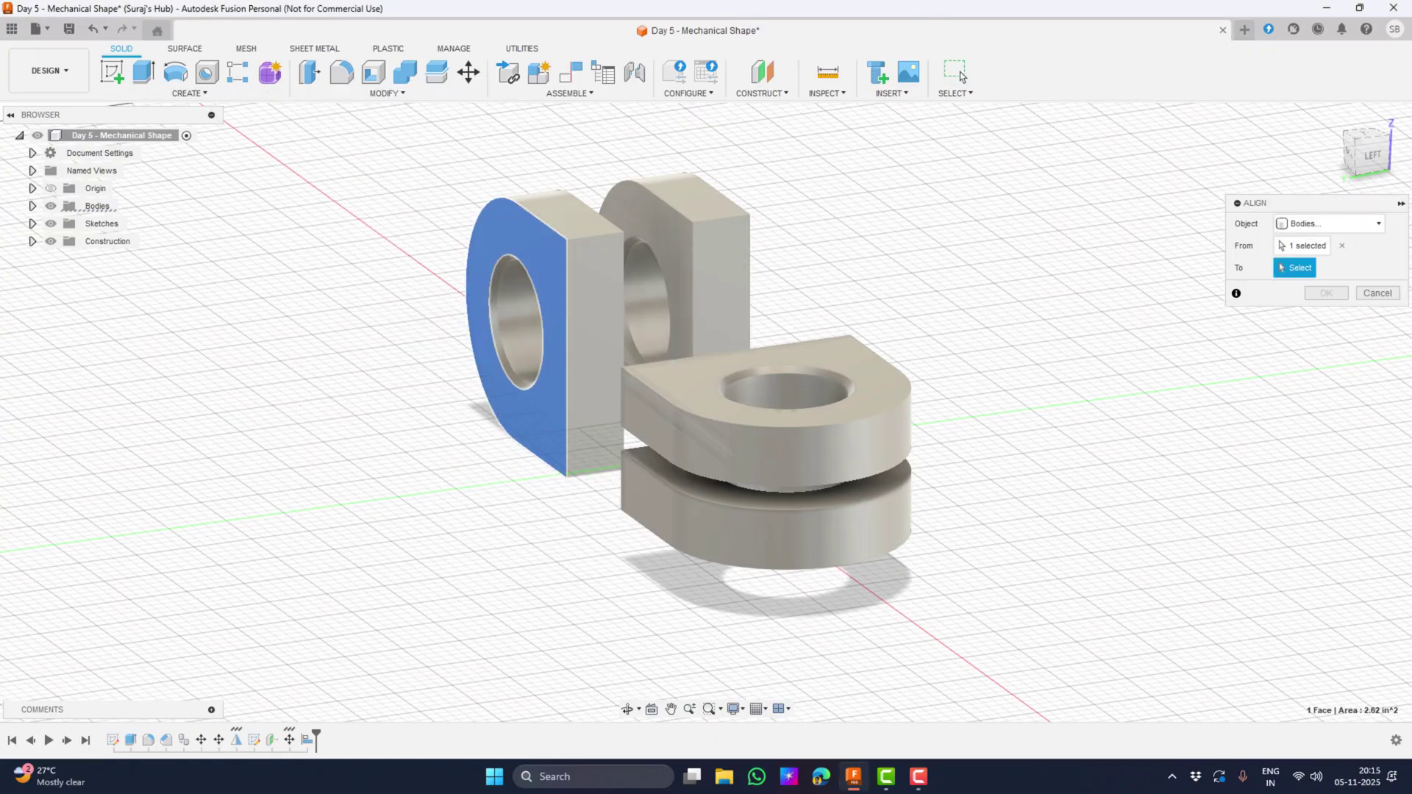
pyautogui.click(635, 416)
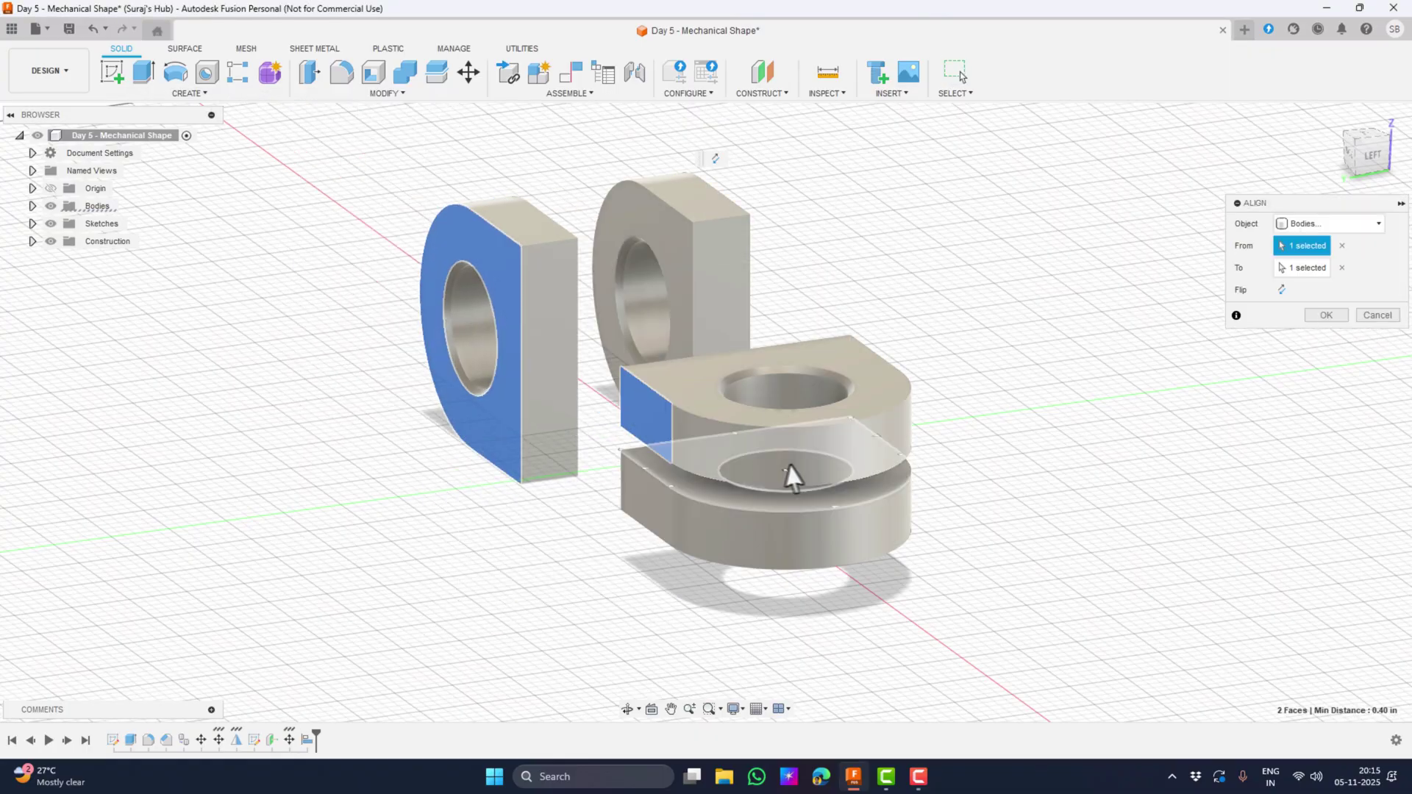
pyautogui.click(1326, 315)
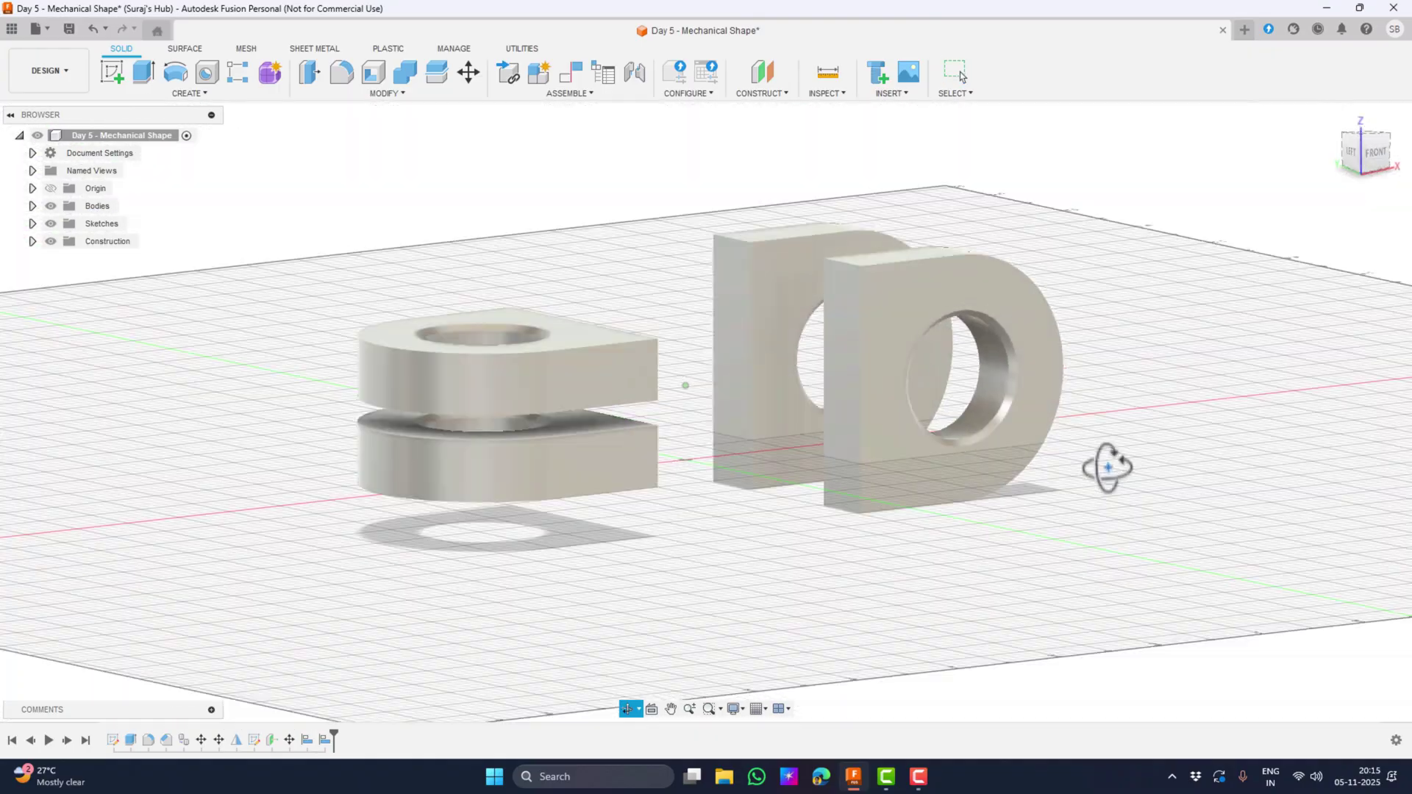